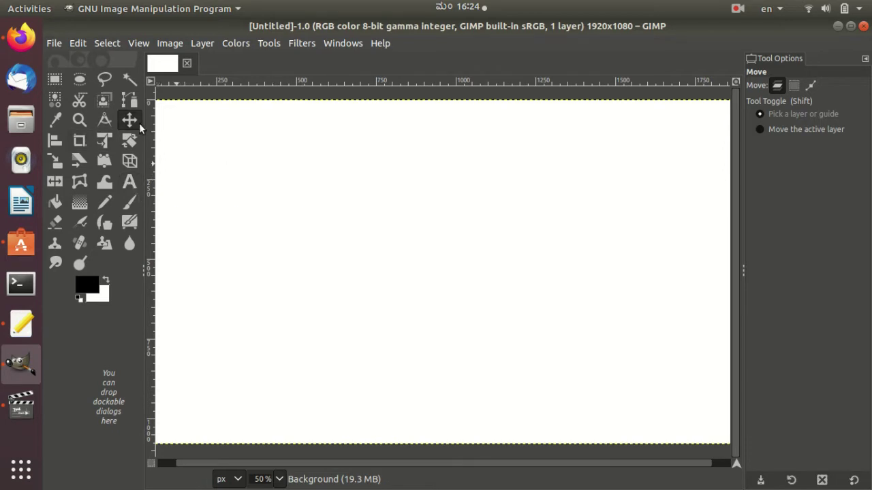
Add a wide text box across the canvas top reading 'India Literacy Project' in 88 px Noto Serif CJK KR
{"action": "key", "text": "t"}
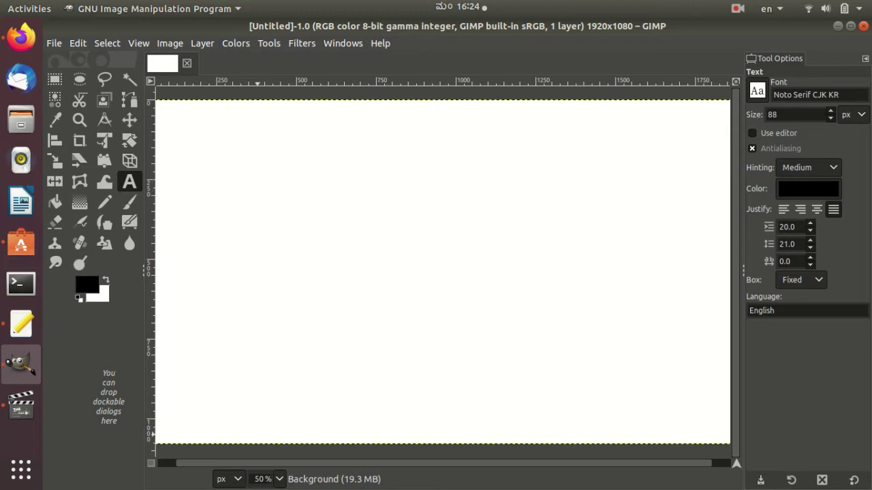
{"action": "mouse_move", "coordinate": [207, 159]}
{"action": "left_mouse_down"}
{"action": "mouse_move", "coordinate": [493, 282]}
{"action": "mouse_move", "coordinate": [578, 306]}
{"action": "mouse_move", "coordinate": [660, 249]}
{"action": "left_mouse_up"}
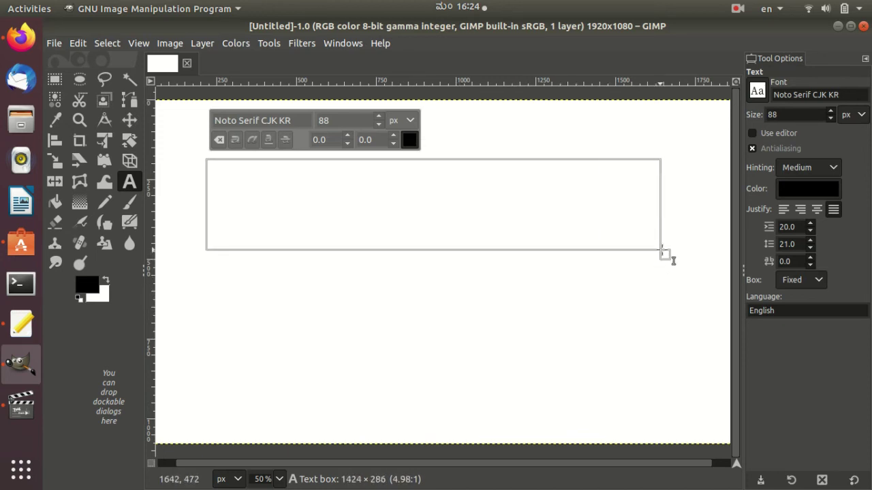
{"action": "left_click_drag", "start_coordinate": [660, 249], "coordinate": [684, 246]}
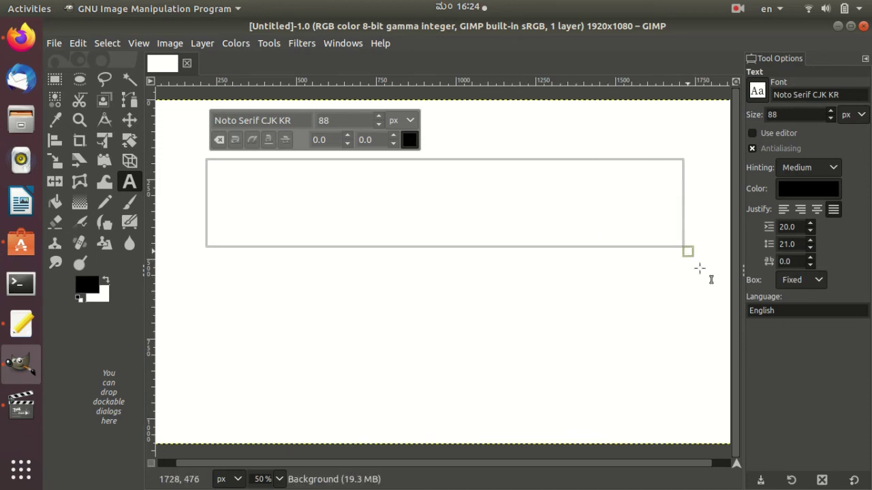
{"action": "mouse_move", "coordinate": [274, 180]}
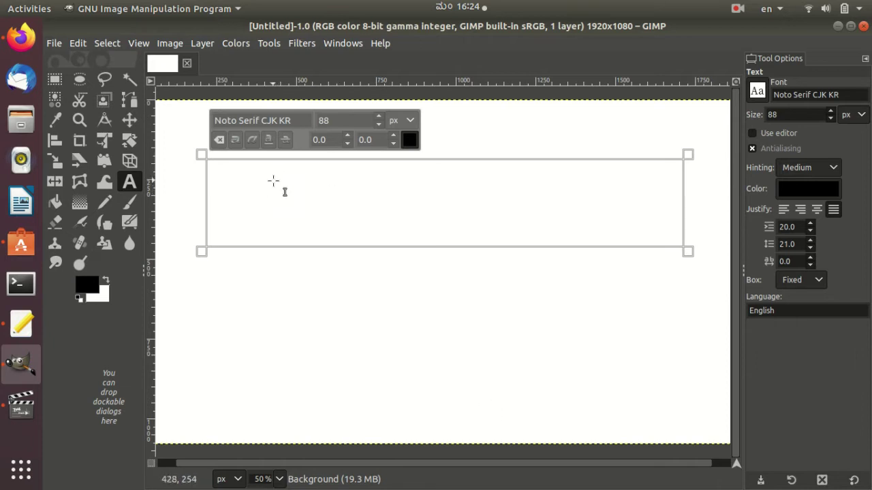
{"action": "type", "text": "i"}
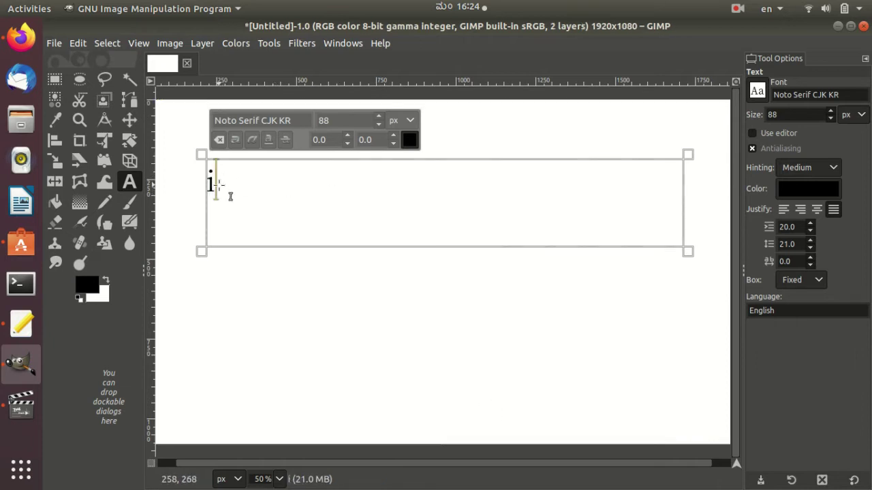
{"action": "key", "text": "BackSpace"}
{"action": "type", "text": "In"}
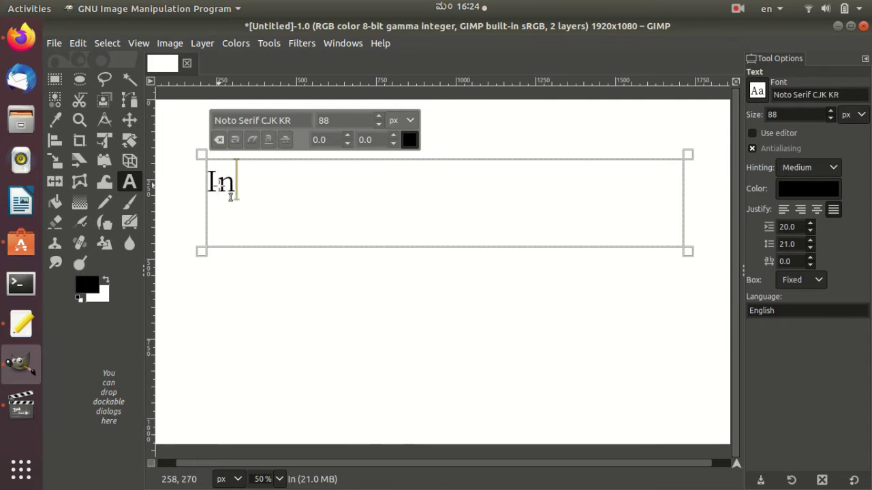
{"action": "type", "text": "dia "}
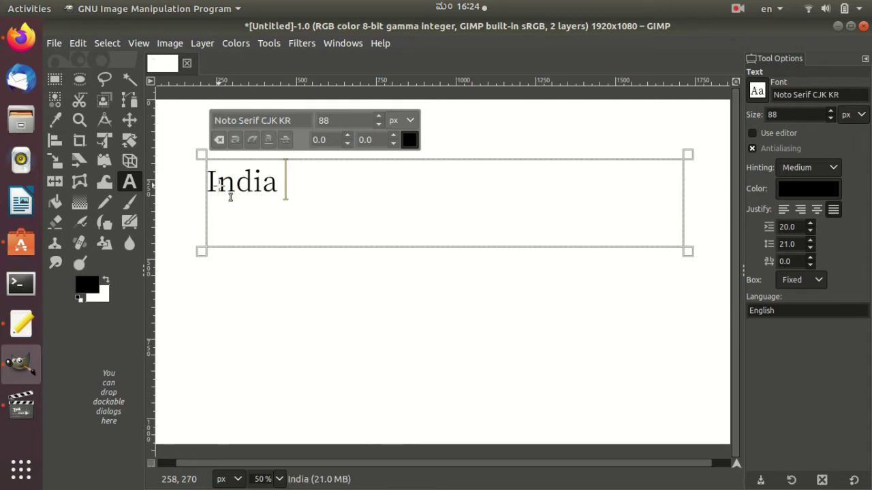
{"action": "type", "text": "Li"}
{"action": "key", "text": "BackSpace"}
{"action": "key", "text": "BackSpace"}
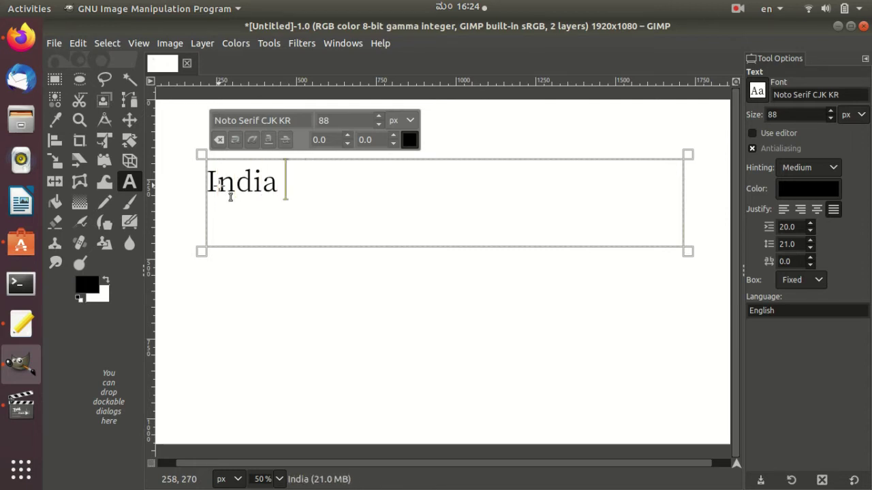
{"action": "type", "text": "Li"}
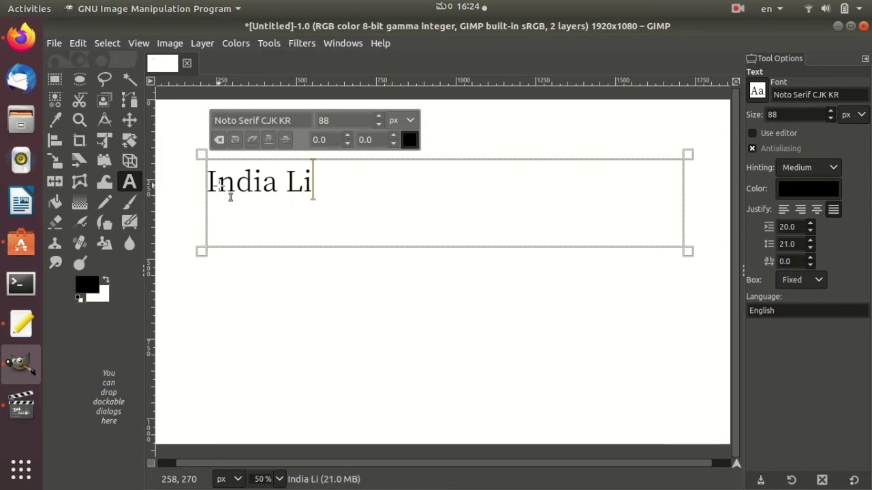
{"action": "type", "text": "terac"}
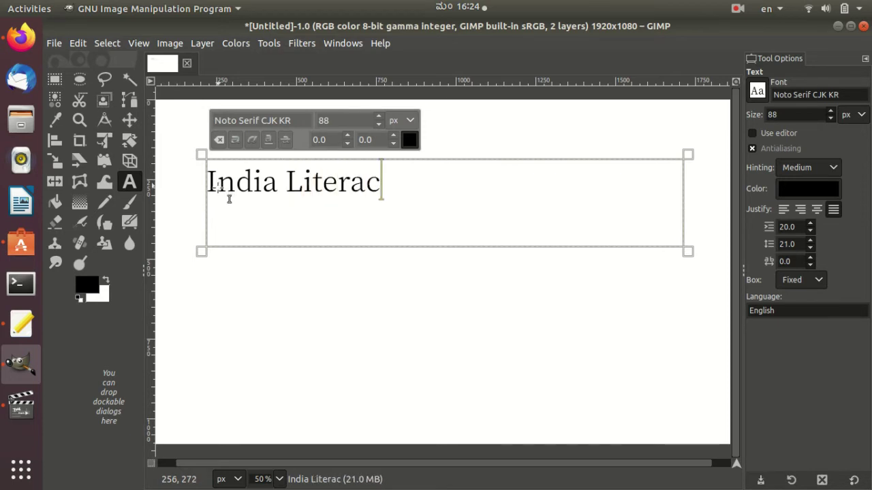
{"action": "type", "text": "y "}
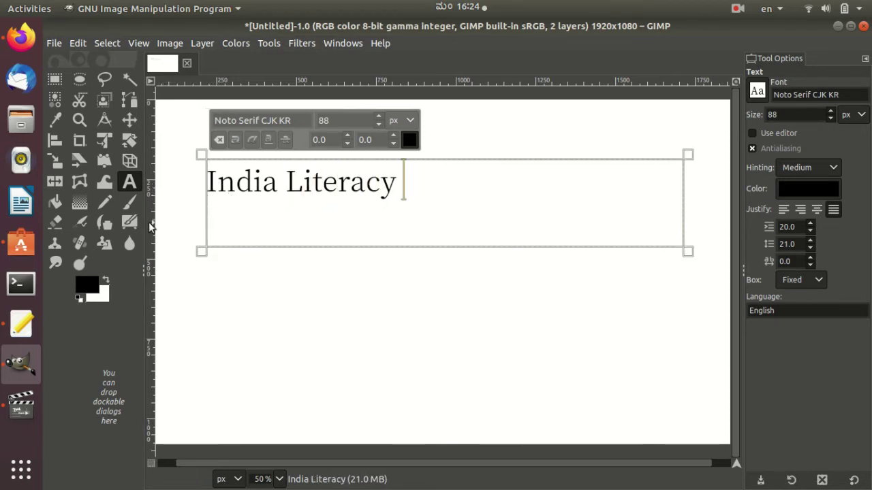
{"action": "type", "text": "P"}
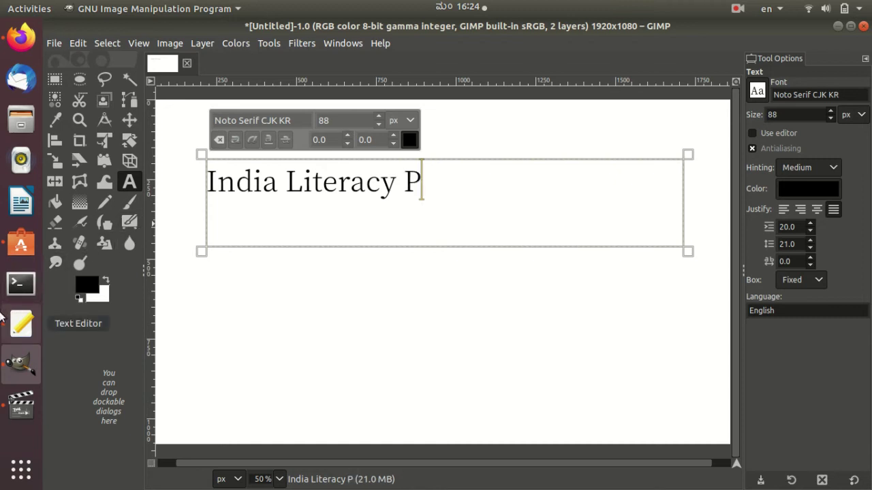
{"action": "type", "text": "roj"}
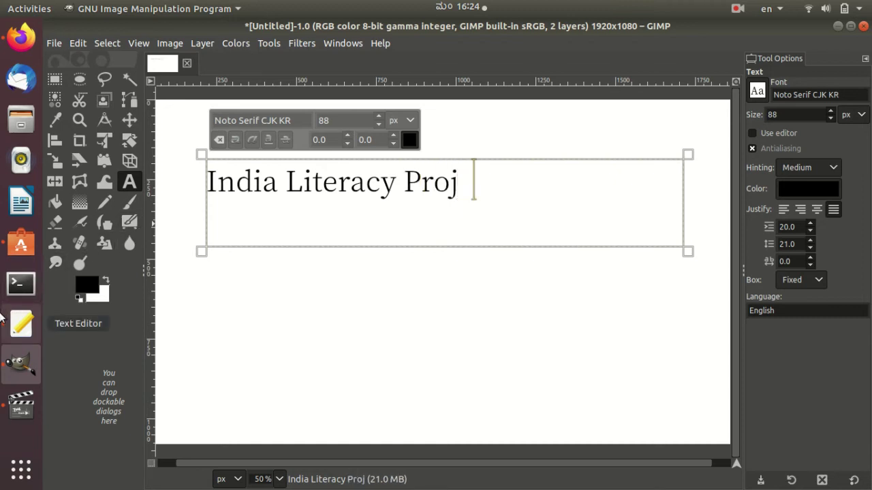
{"action": "type", "text": "ect"}
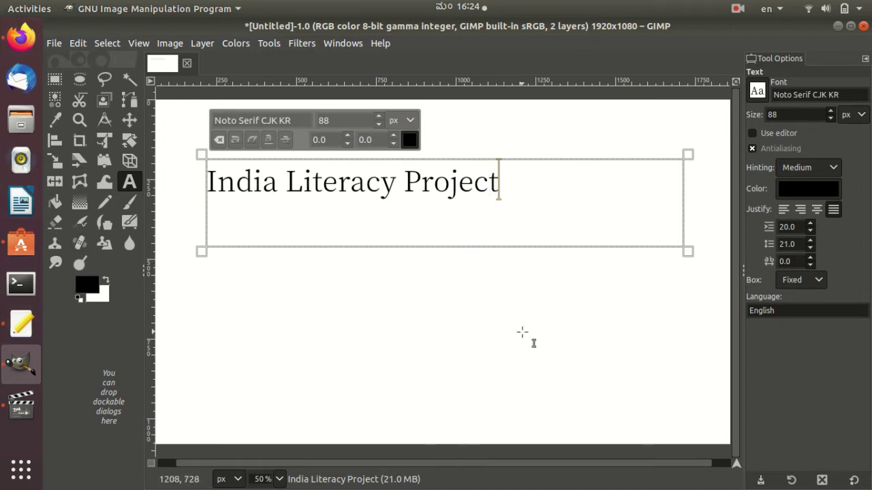
{"action": "left_click", "coordinate": [502, 331]}
{"action": "left_click", "coordinate": [322, 178]}
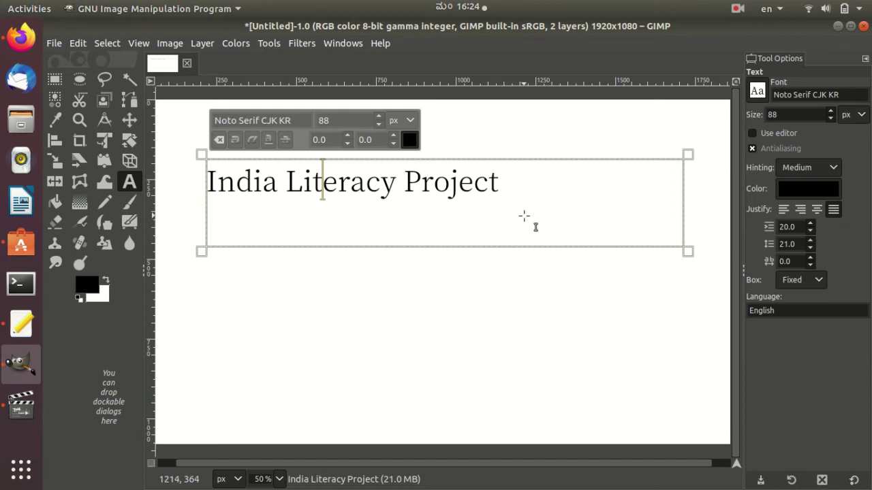
{"action": "left_click", "coordinate": [236, 183]}
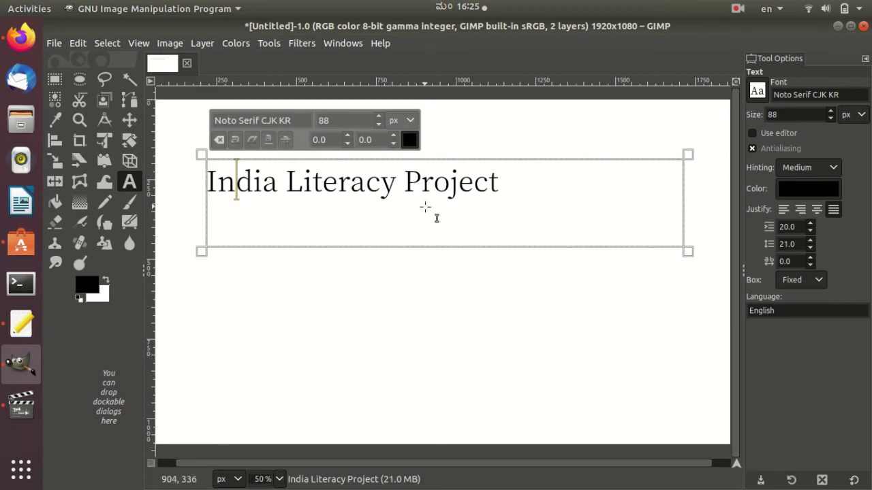
Enlarge the whole India Literacy Project title to size 113
{"action": "triple_click", "coordinate": [232, 194]}
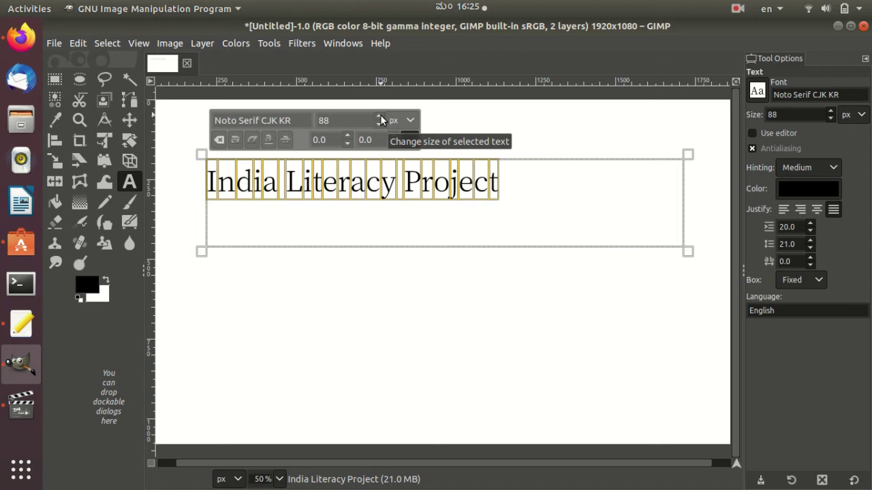
{"action": "scroll", "coordinate": [380, 117], "scroll_direction": "up", "scroll_amount": 1}
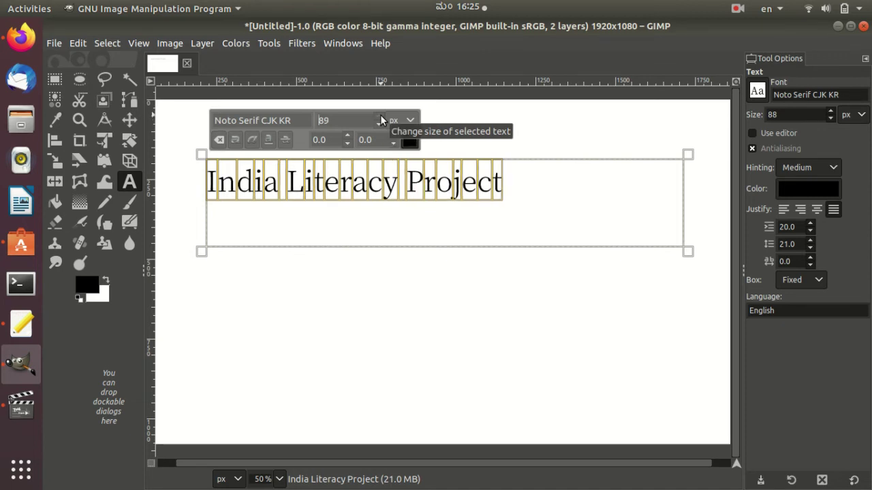
{"action": "scroll", "coordinate": [380, 117], "scroll_direction": "up", "scroll_amount": 17}
{"action": "scroll", "coordinate": [380, 117], "scroll_direction": "up", "scroll_amount": 1}
{"action": "scroll", "coordinate": [380, 117], "scroll_direction": "up", "scroll_amount": 4}
{"action": "scroll", "coordinate": [380, 117], "scroll_direction": "up", "scroll_amount": 3}
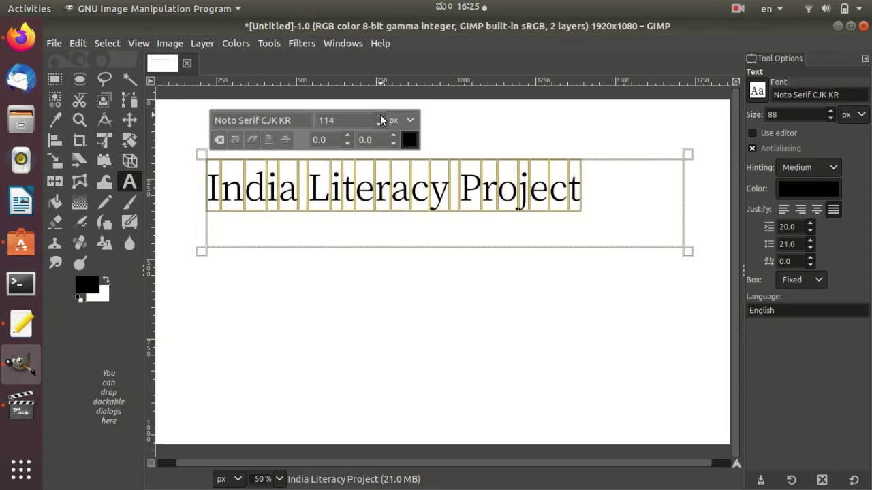
{"action": "scroll", "coordinate": [380, 117], "scroll_direction": "up", "scroll_amount": 1}
{"action": "scroll", "coordinate": [380, 117], "scroll_direction": "up", "scroll_amount": 2}
{"action": "scroll", "coordinate": [380, 117], "scroll_direction": "up", "scroll_amount": 6}
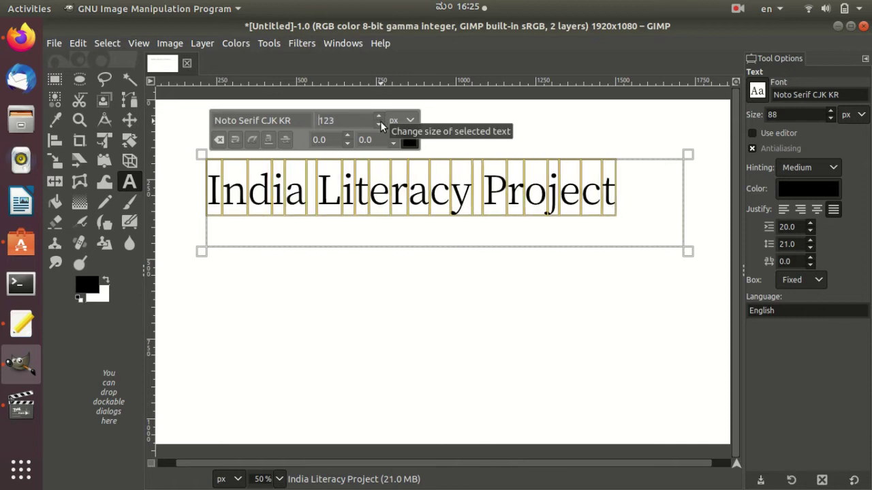
{"action": "scroll", "coordinate": [380, 123], "scroll_direction": "down", "scroll_amount": 6}
{"action": "scroll", "coordinate": [380, 123], "scroll_direction": "down", "scroll_amount": 2}
{"action": "scroll", "coordinate": [380, 123], "scroll_direction": "down", "scroll_amount": 2}
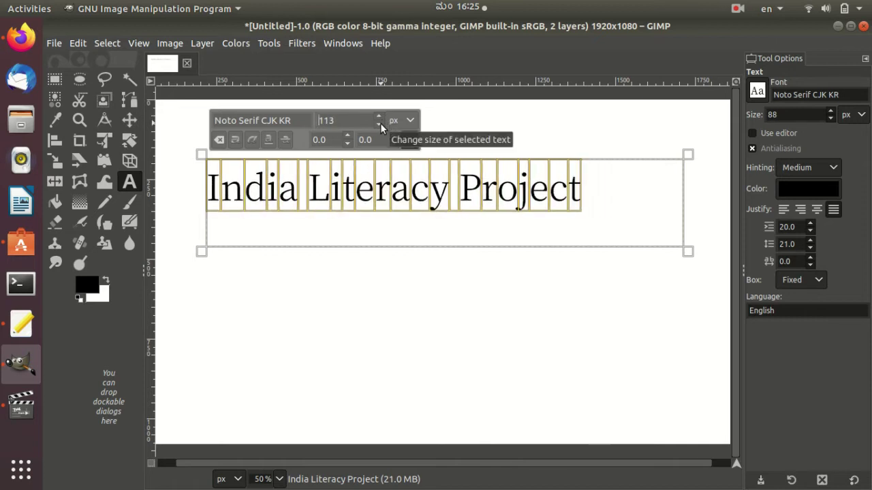
{"action": "left_click", "coordinate": [238, 215]}
Enlarge the initials I, L and P to about 200 px for a drop-cap look
{"action": "left_click", "coordinate": [218, 199]}
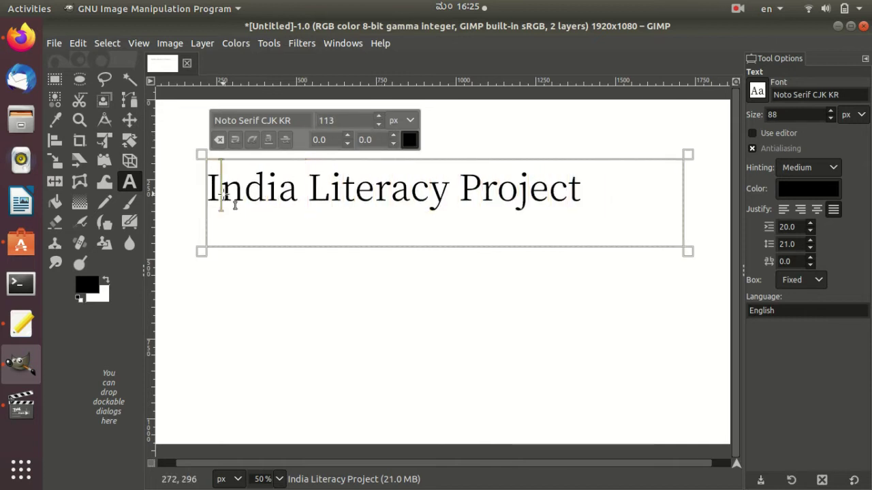
{"action": "scroll", "coordinate": [381, 116], "scroll_direction": "up", "scroll_amount": 2}
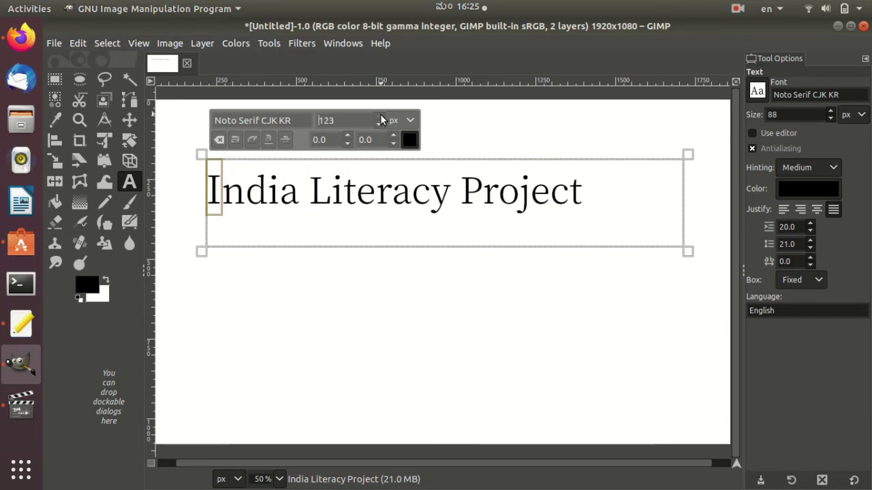
{"action": "scroll", "coordinate": [380, 116], "scroll_direction": "up", "scroll_amount": 10}
{"action": "scroll", "coordinate": [380, 116], "scroll_direction": "up", "scroll_amount": 3}
{"action": "scroll", "coordinate": [381, 117], "scroll_direction": "up", "scroll_amount": 3}
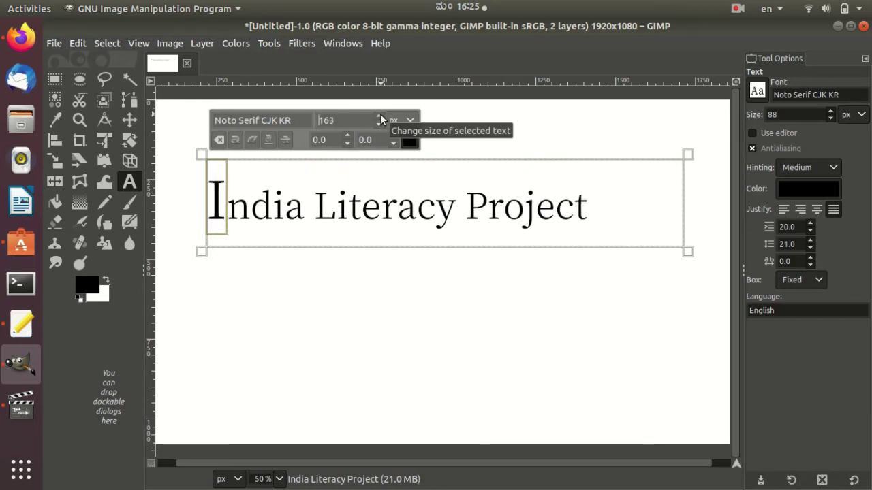
{"action": "scroll", "coordinate": [380, 117], "scroll_direction": "up", "scroll_amount": 2}
{"action": "scroll", "coordinate": [381, 117], "scroll_direction": "up", "scroll_amount": 3}
{"action": "scroll", "coordinate": [381, 117], "scroll_direction": "up", "scroll_amount": 1}
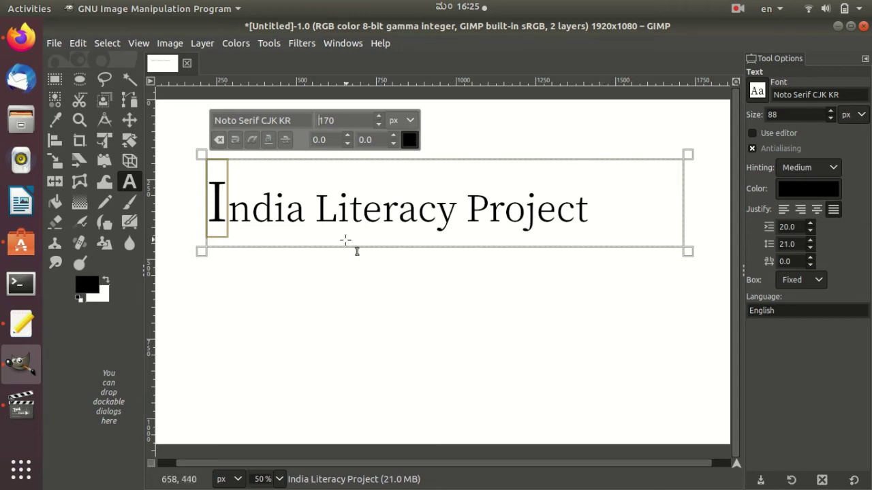
{"action": "left_click_drag", "start_coordinate": [320, 218], "coordinate": [332, 217]}
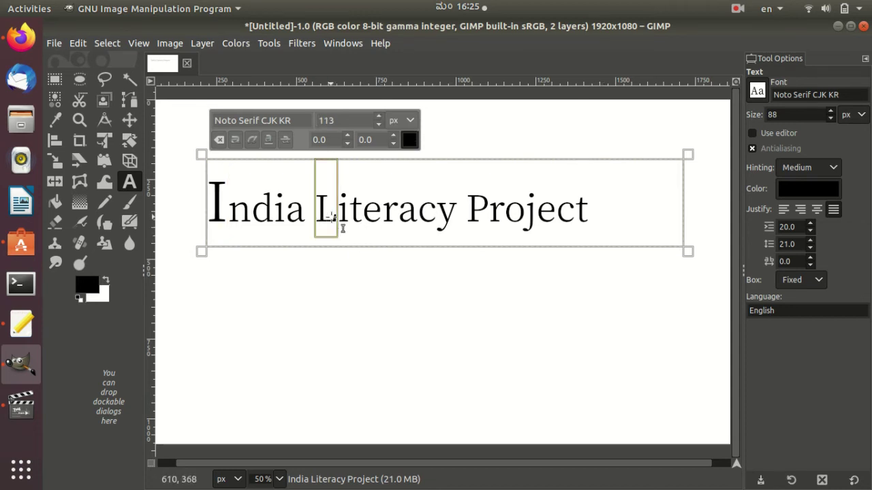
{"action": "left_click", "coordinate": [379, 116]}
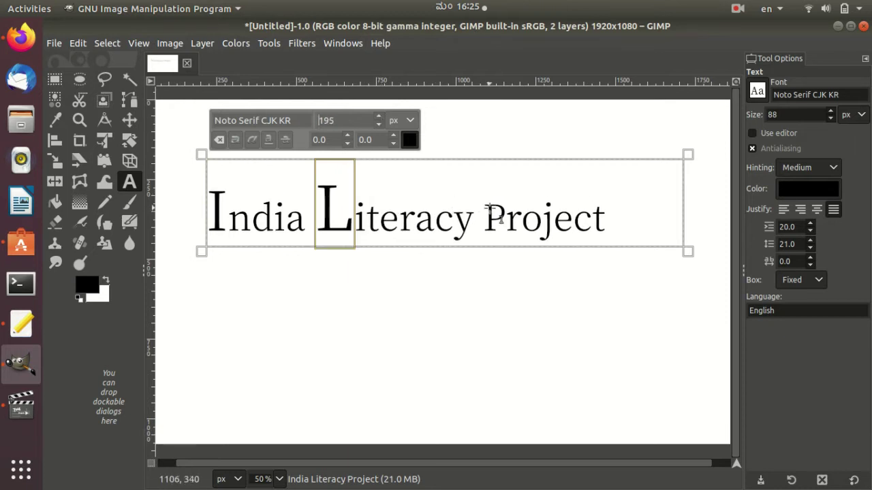
{"action": "left_click_drag", "start_coordinate": [483, 216], "coordinate": [505, 217]}
{"action": "left_click", "coordinate": [380, 117]}
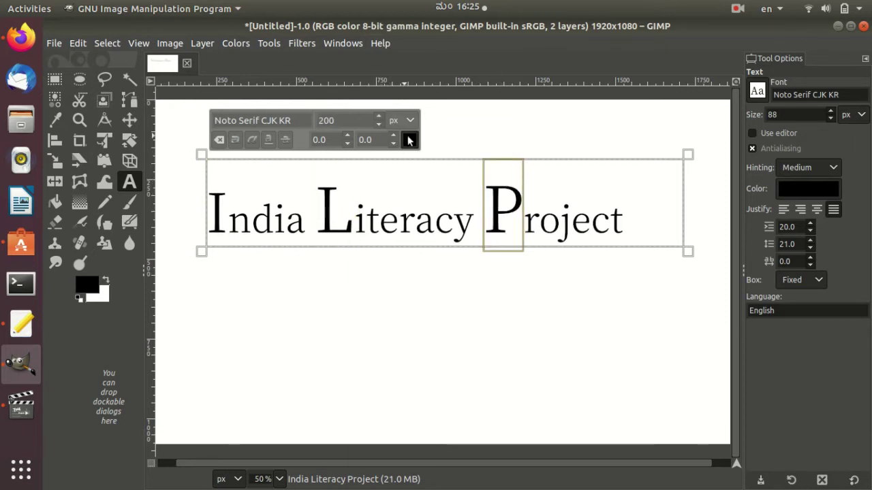
{"action": "left_click", "coordinate": [210, 220]}
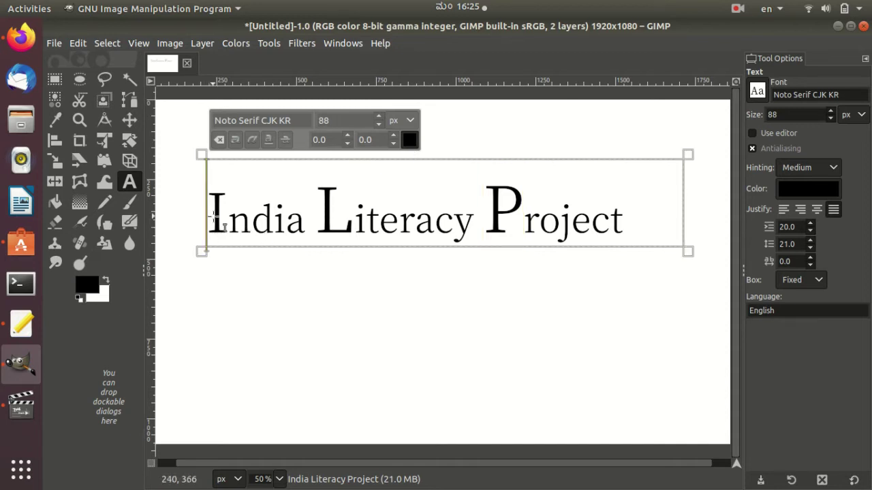
Make the word India bold and the word Literacy italic
{"action": "left_click_drag", "start_coordinate": [215, 218], "coordinate": [307, 219]}
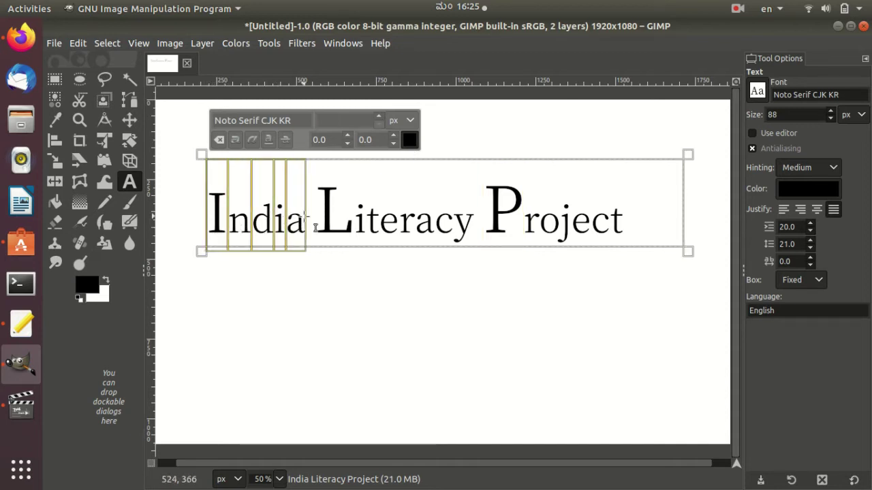
{"action": "left_click", "coordinate": [235, 139]}
{"action": "left_click_drag", "start_coordinate": [321, 218], "coordinate": [481, 220]}
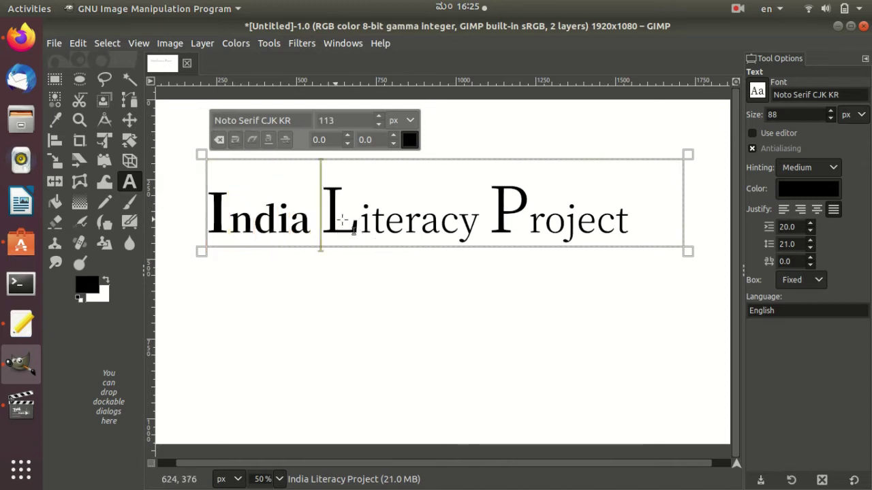
{"action": "left_click", "coordinate": [250, 137]}
{"action": "left_click_drag", "start_coordinate": [502, 224], "coordinate": [638, 235]}
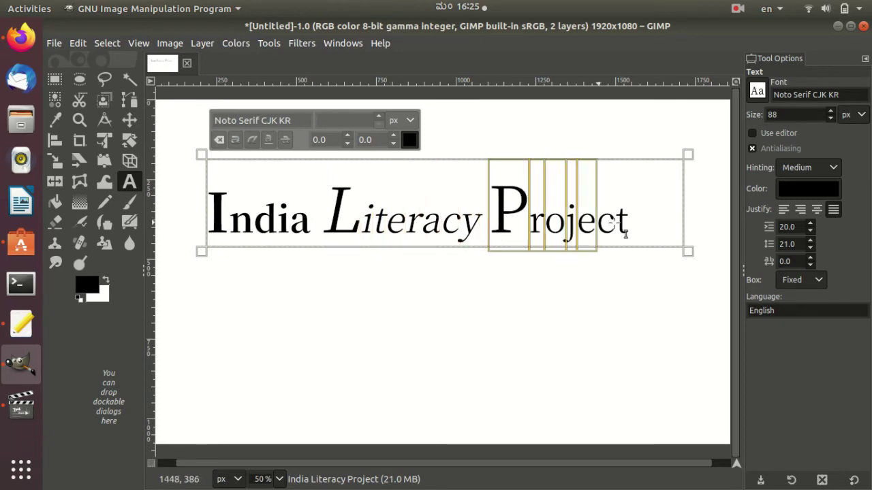
Underline the word India in the heading
{"action": "left_click", "coordinate": [276, 196]}
{"action": "left_click", "coordinate": [301, 215]}
{"action": "double_click", "coordinate": [268, 201]}
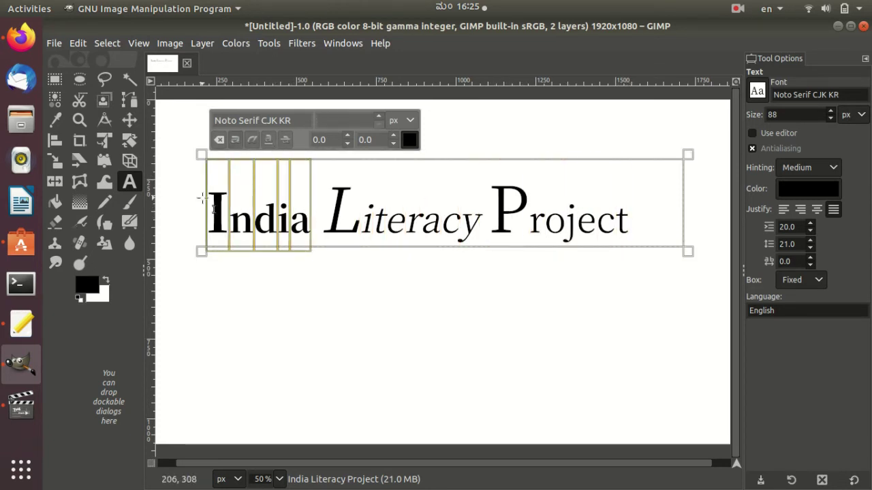
{"action": "left_click", "coordinate": [269, 140]}
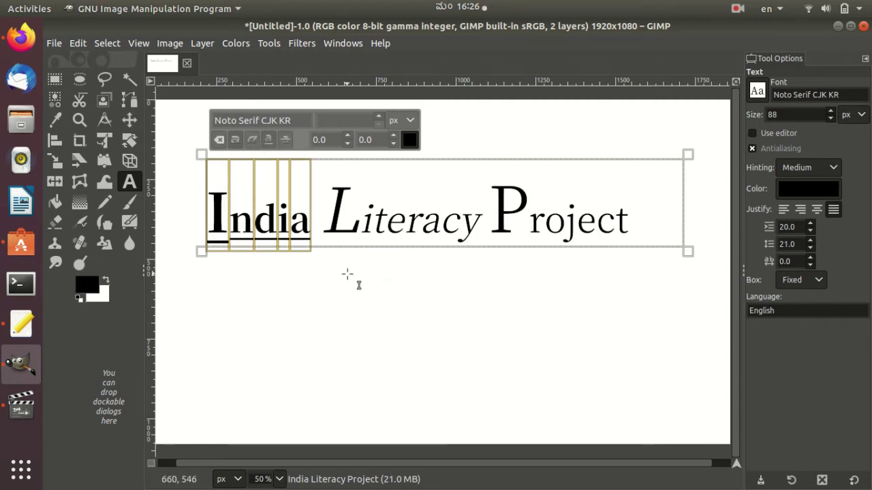
{"action": "left_click", "coordinate": [317, 178]}
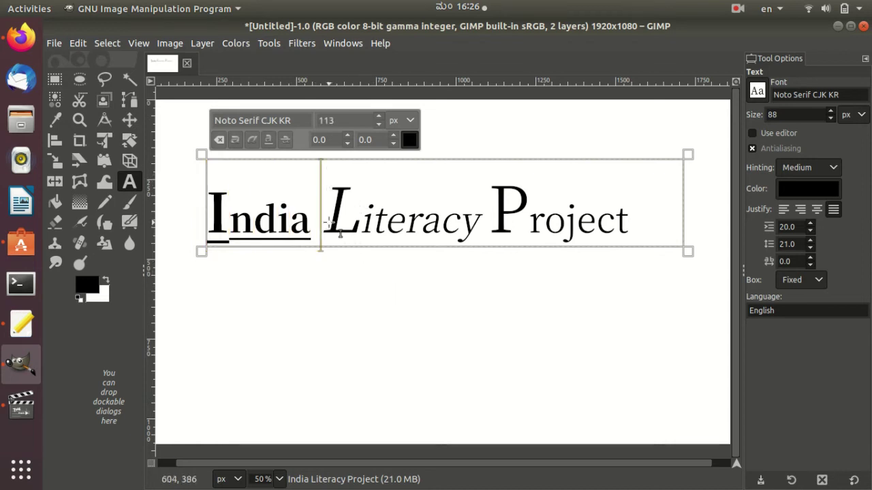
{"action": "left_click_drag", "start_coordinate": [326, 216], "coordinate": [481, 225]}
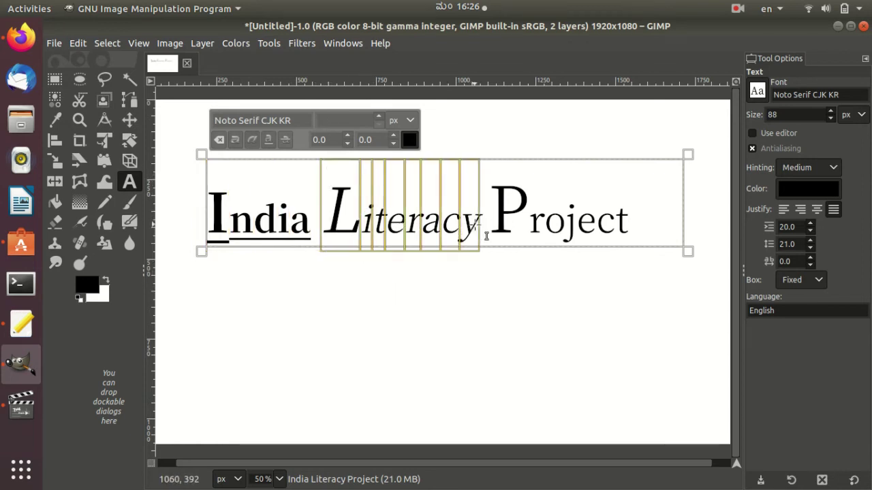
Colour the word Literacy blue
{"action": "left_click", "coordinate": [409, 140]}
{"action": "left_click", "coordinate": [389, 114]}
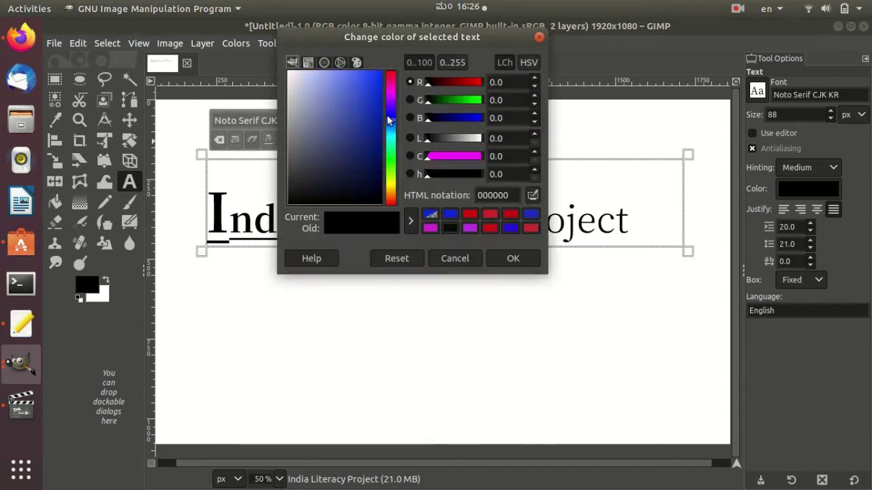
{"action": "left_click", "coordinate": [368, 93]}
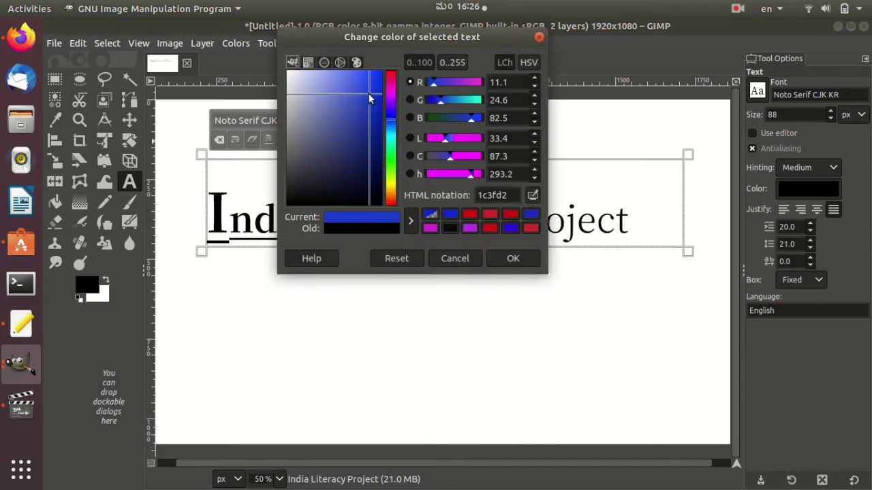
{"action": "left_click", "coordinate": [522, 259]}
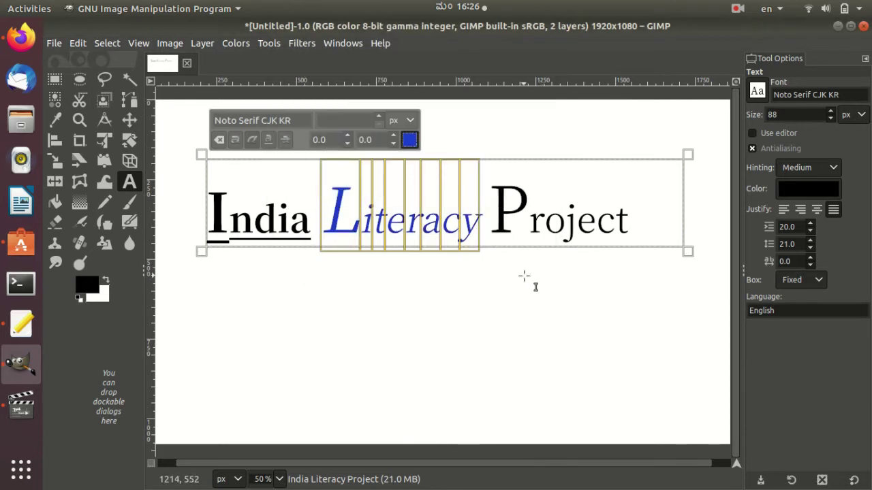
{"action": "left_click", "coordinate": [523, 269]}
Colour the capital P of Project and the capital I of India red
{"action": "left_click_drag", "start_coordinate": [500, 218], "coordinate": [633, 220]}
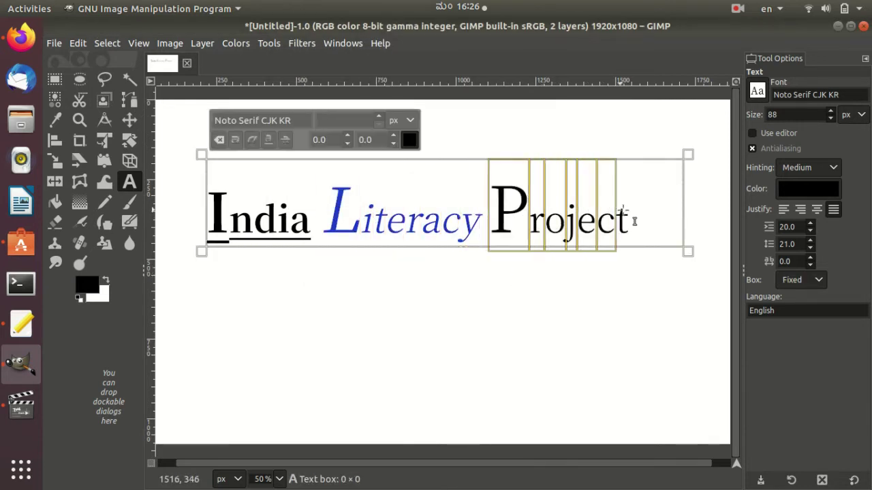
{"action": "left_click", "coordinate": [549, 224]}
{"action": "left_click_drag", "start_coordinate": [498, 223], "coordinate": [525, 231]}
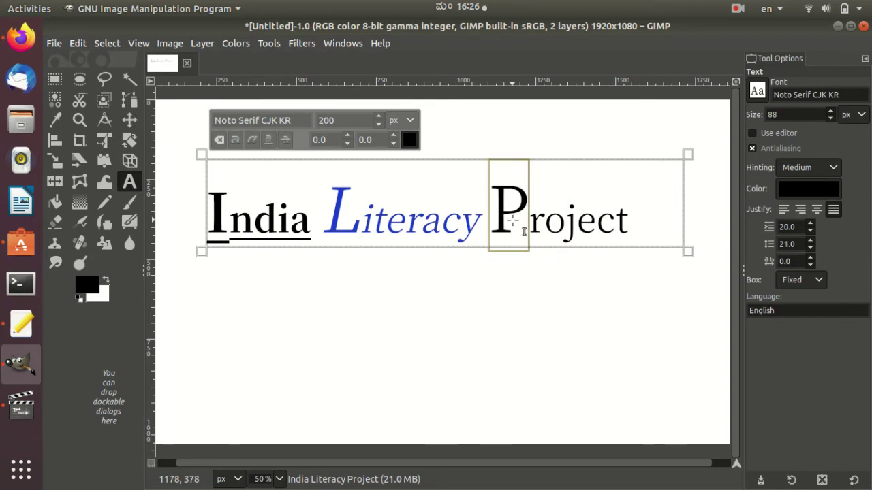
{"action": "left_click", "coordinate": [411, 141]}
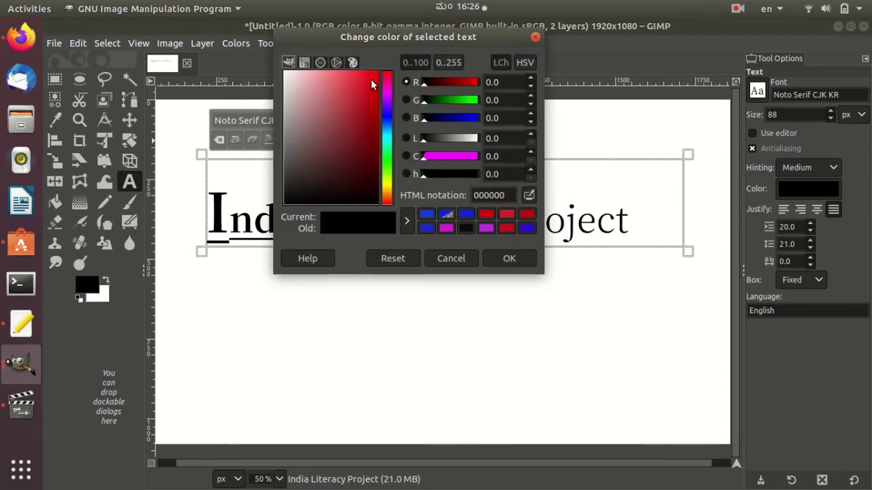
{"action": "left_click", "coordinate": [370, 79]}
{"action": "left_click", "coordinate": [523, 266]}
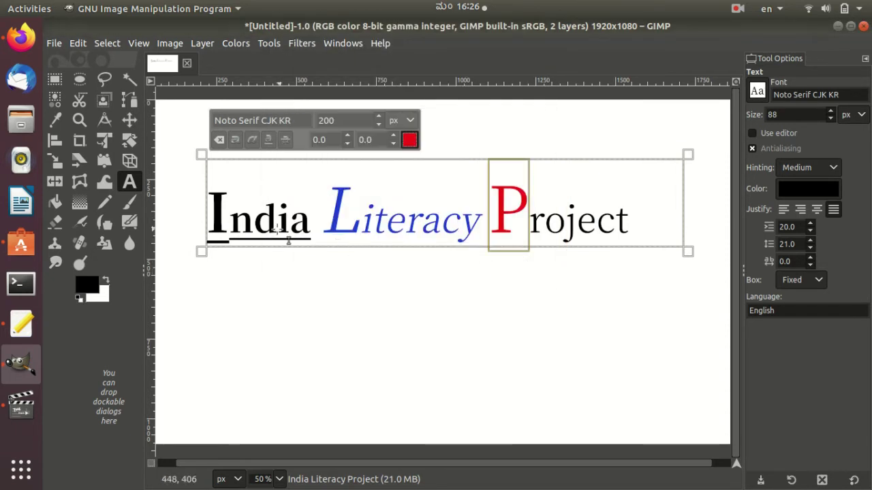
{"action": "left_click", "coordinate": [216, 211]}
{"action": "left_click_drag", "start_coordinate": [225, 223], "coordinate": [208, 212]}
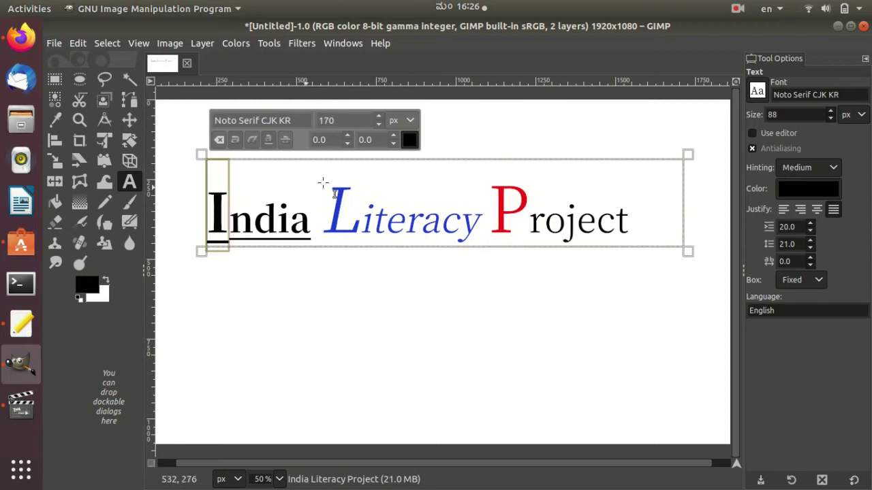
{"action": "left_click", "coordinate": [409, 139]}
{"action": "left_click", "coordinate": [371, 80]}
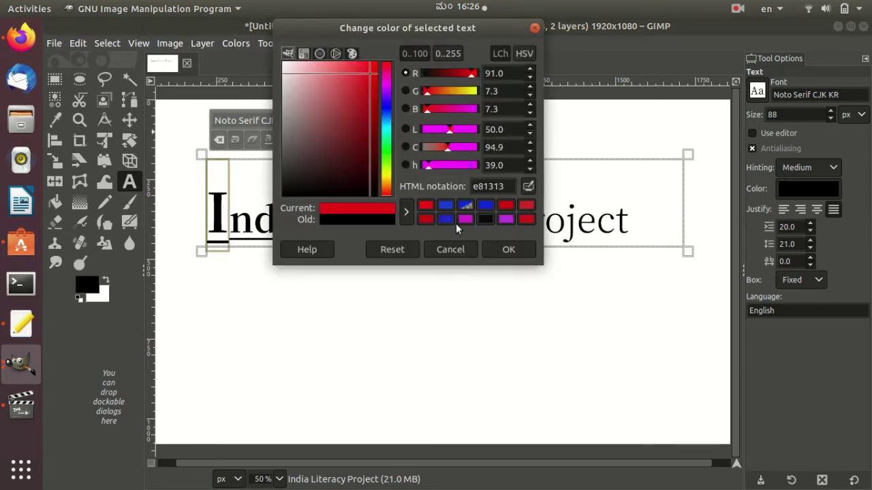
{"action": "left_click", "coordinate": [508, 249]}
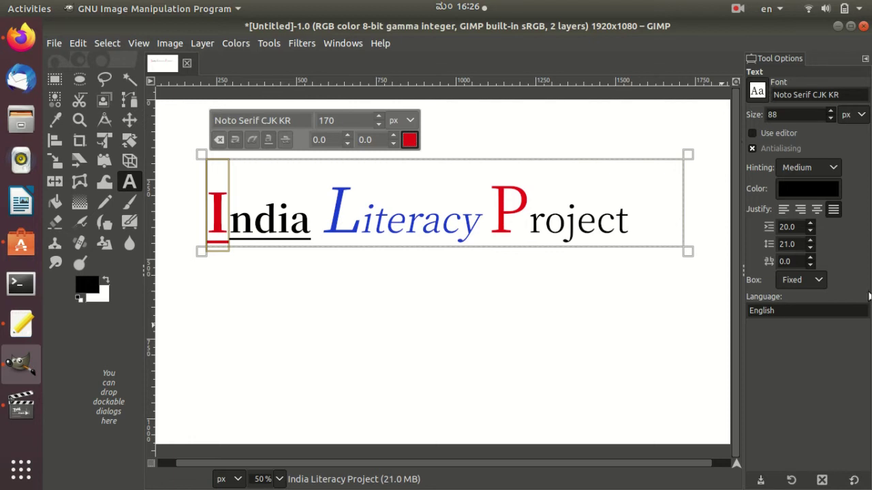
{"action": "left_click", "coordinate": [423, 225]}
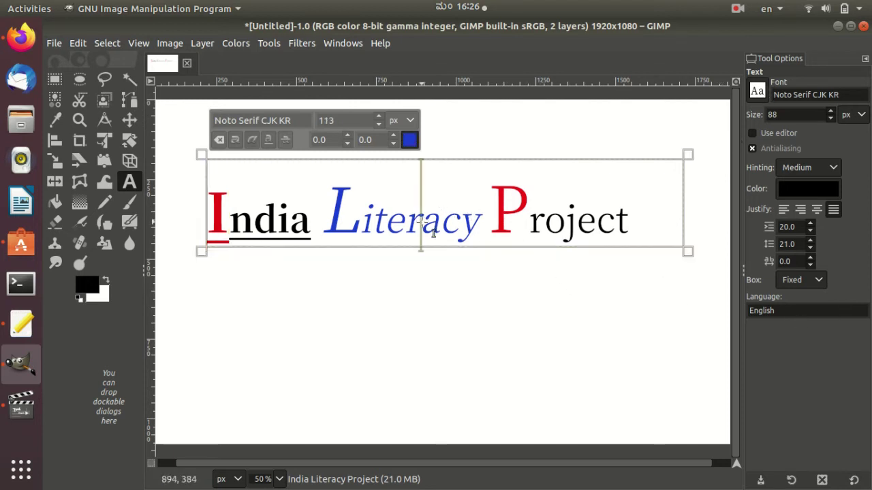
Select all heading text and set its justification to Centered
{"action": "key", "text": "ctrl+a"}
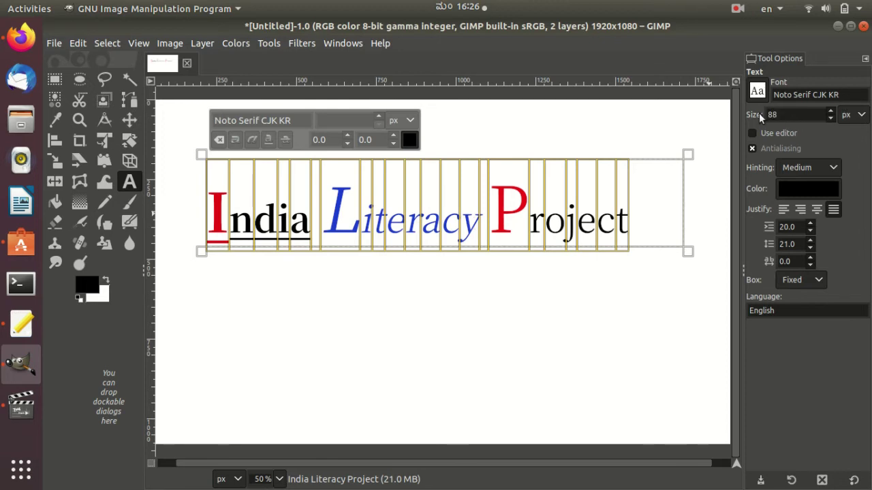
{"action": "left_click", "coordinate": [808, 189]}
{"action": "left_click", "coordinate": [863, 86]}
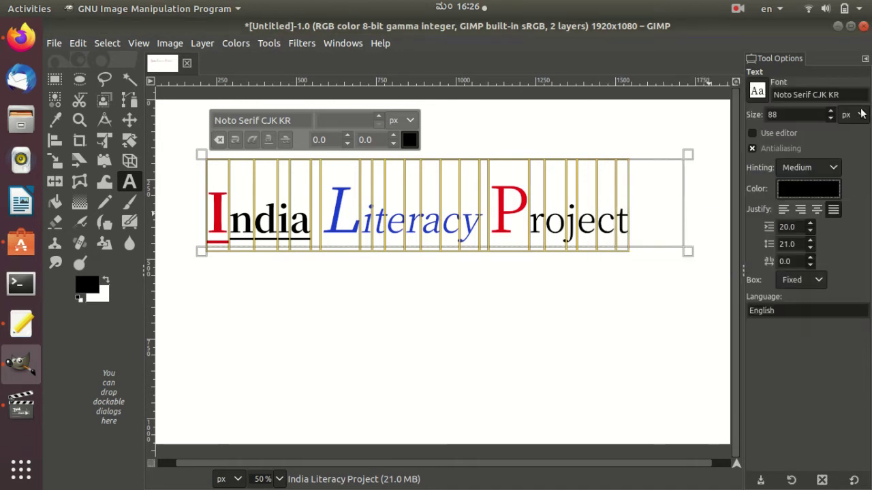
{"action": "left_click", "coordinate": [800, 210]}
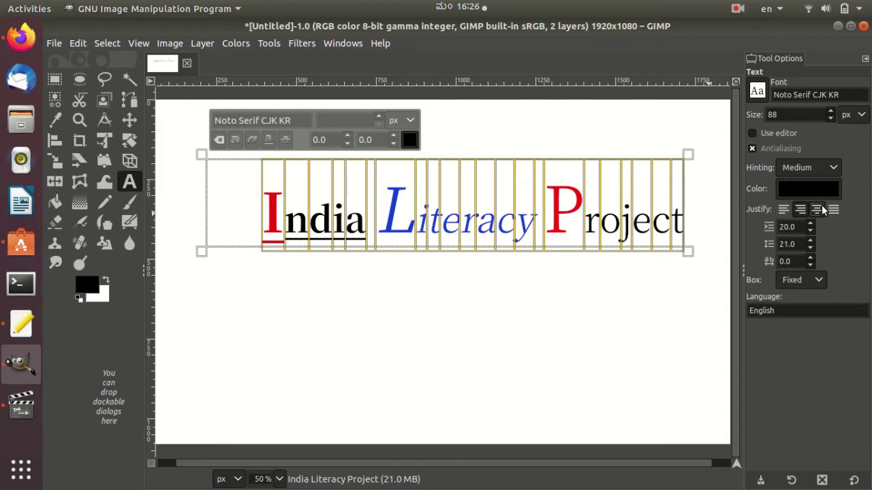
{"action": "left_click", "coordinate": [818, 209]}
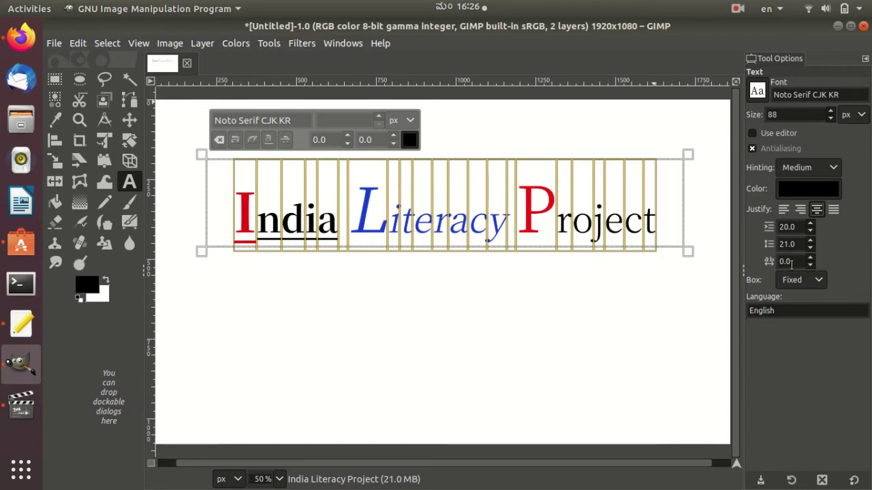
{"action": "left_click", "coordinate": [602, 287]}
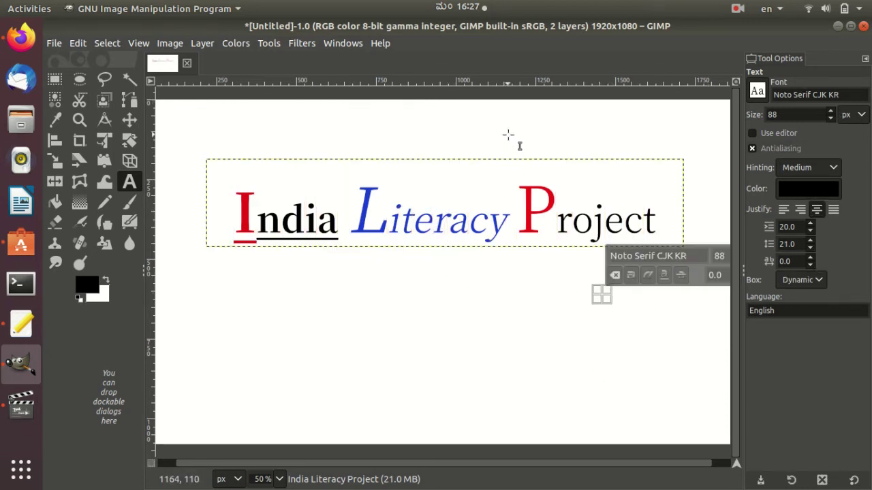
{"action": "left_click", "coordinate": [483, 219]}
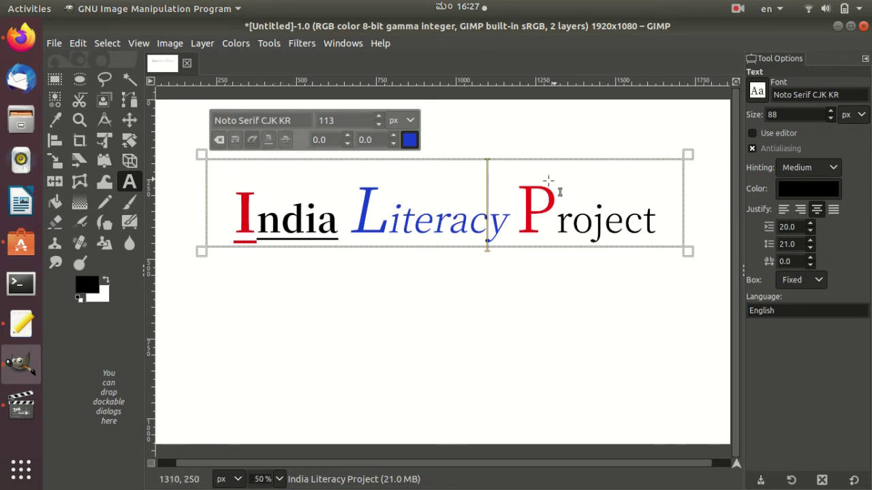
Change the whole heading's font to Ani
{"action": "key", "text": "ctrl+a"}
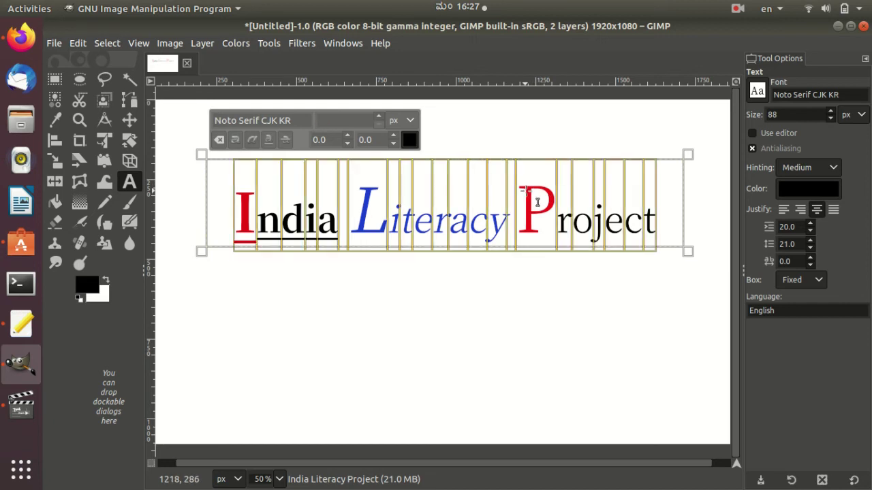
{"action": "left_click", "coordinate": [758, 91]}
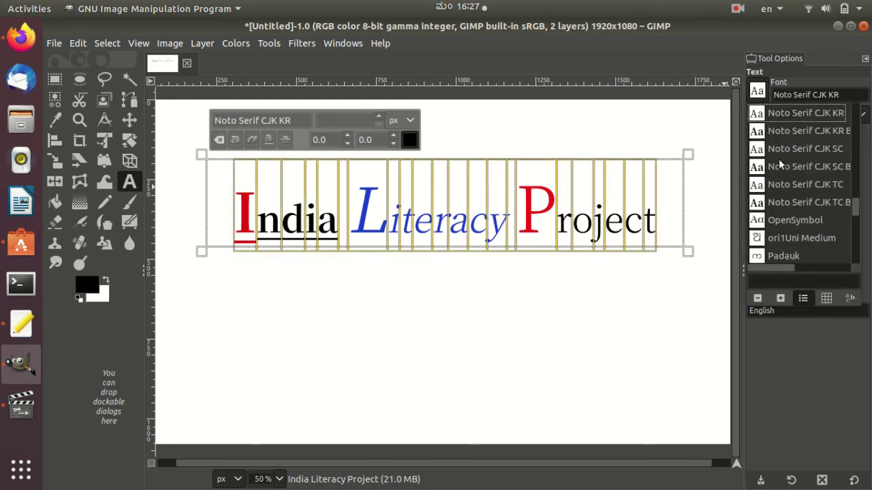
{"action": "scroll", "coordinate": [783, 162], "scroll_direction": "up", "scroll_amount": 3}
{"action": "scroll", "coordinate": [794, 156], "scroll_direction": "up", "scroll_amount": 3}
{"action": "scroll", "coordinate": [798, 153], "scroll_direction": "up", "scroll_amount": 4}
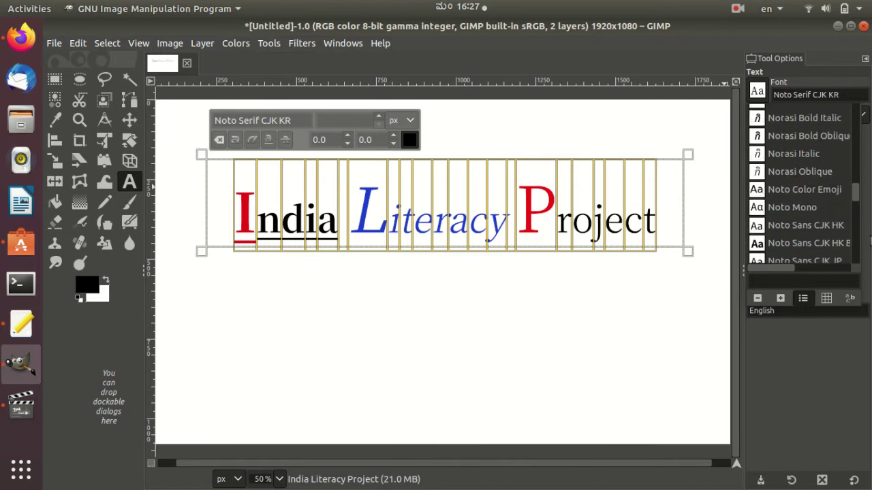
{"action": "left_click_drag", "start_coordinate": [857, 203], "coordinate": [854, 108]}
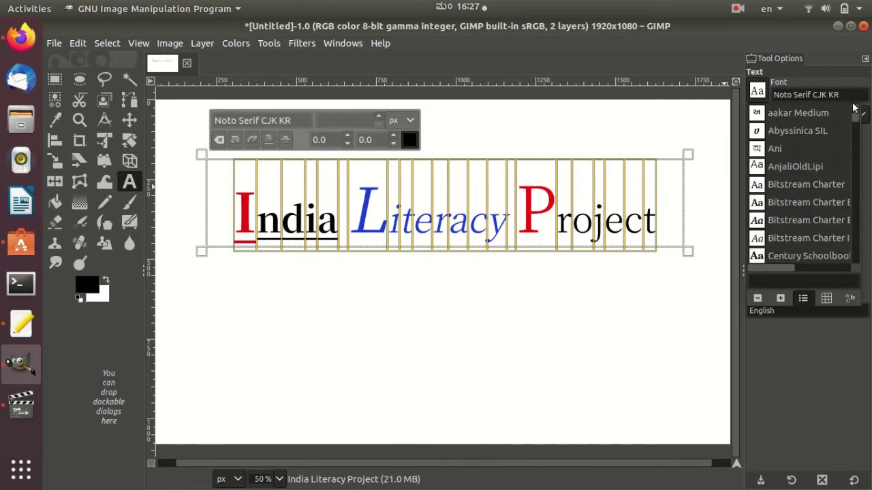
{"action": "left_click", "coordinate": [806, 147]}
{"action": "left_click", "coordinate": [582, 329]}
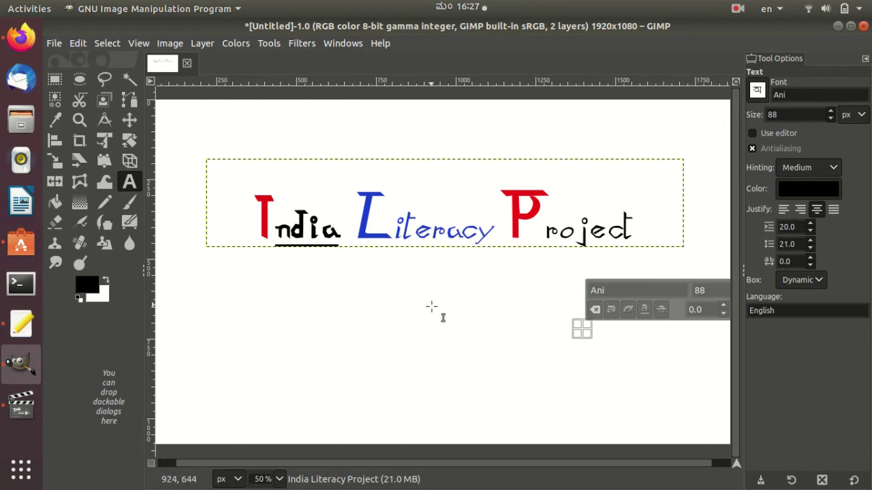
Resize the heading's text box so it hugs the title
{"action": "left_click", "coordinate": [442, 212]}
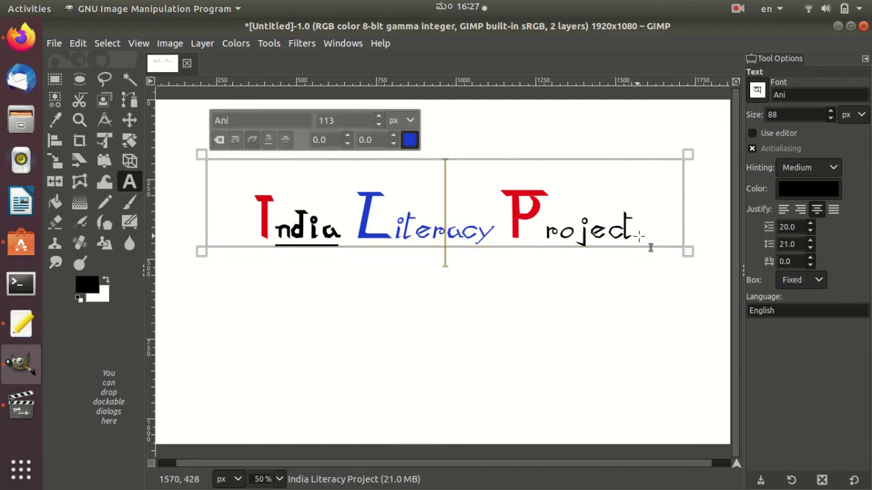
{"action": "left_click_drag", "start_coordinate": [702, 266], "coordinate": [704, 279]}
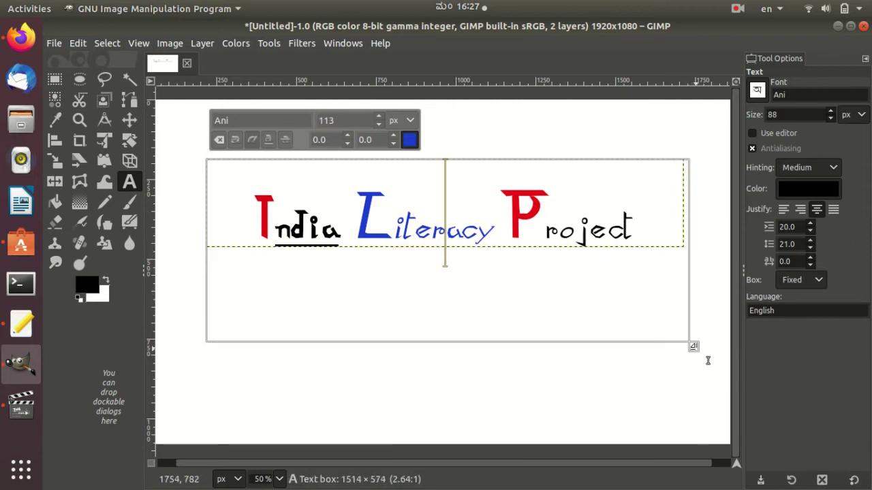
{"action": "mouse_move", "coordinate": [708, 236]}
{"action": "left_mouse_down"}
{"action": "mouse_move", "coordinate": [727, 239]}
{"action": "mouse_move", "coordinate": [675, 241]}
{"action": "left_mouse_up"}
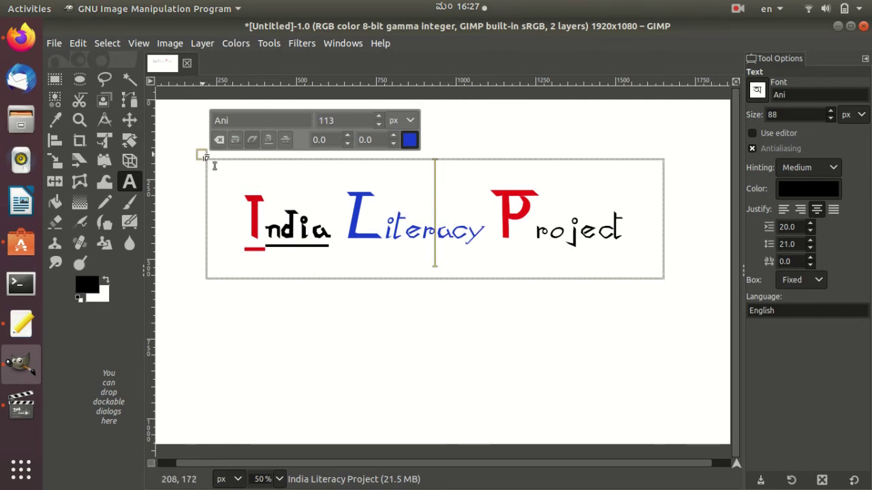
{"action": "left_click_drag", "start_coordinate": [206, 157], "coordinate": [183, 126]}
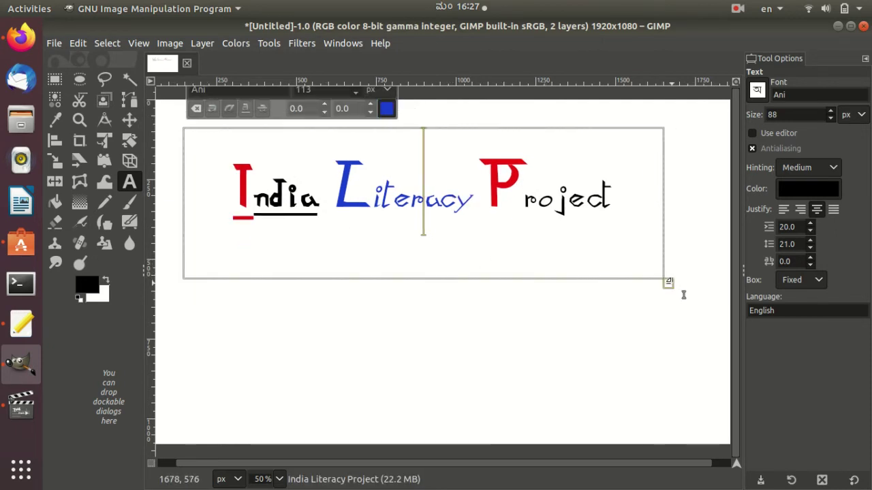
{"action": "left_click_drag", "start_coordinate": [669, 283], "coordinate": [711, 380]}
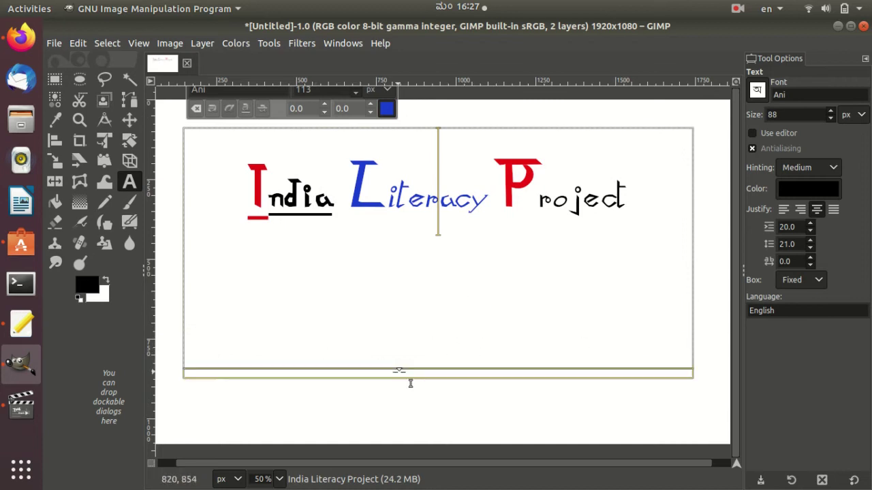
{"action": "left_click_drag", "start_coordinate": [425, 371], "coordinate": [444, 266]}
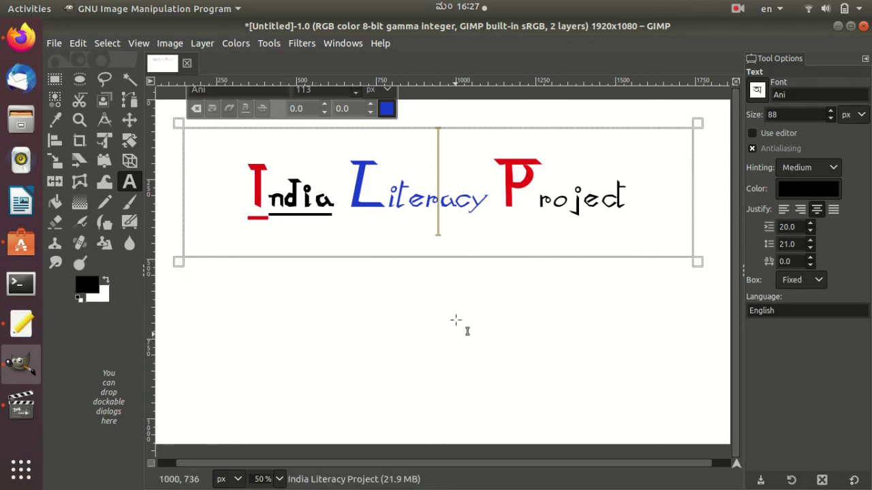
Move the title text layer to sit near the top of the canvas
{"action": "left_click_drag", "start_coordinate": [475, 201], "coordinate": [492, 354]}
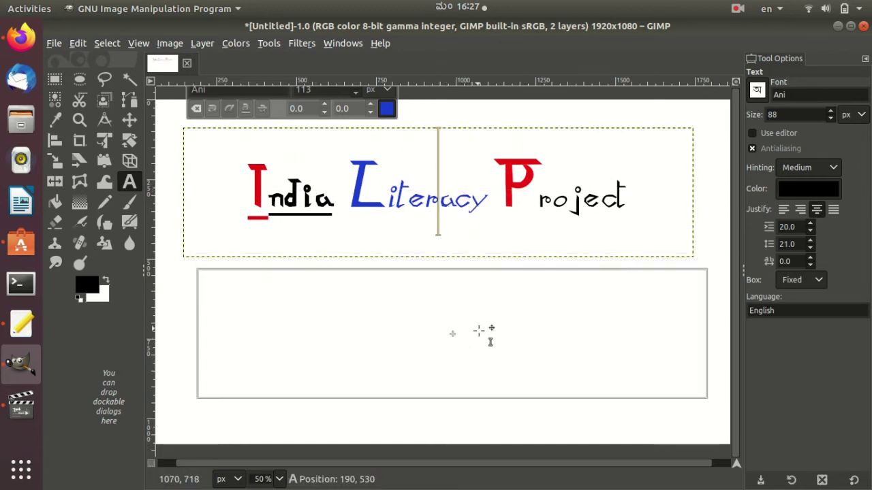
{"action": "mouse_move", "coordinate": [498, 315]}
{"action": "left_mouse_down"}
{"action": "mouse_move", "coordinate": [444, 197]}
{"action": "mouse_move", "coordinate": [465, 171]}
{"action": "left_mouse_up"}
{"action": "left_click_drag", "start_coordinate": [466, 207], "coordinate": [590, 326]}
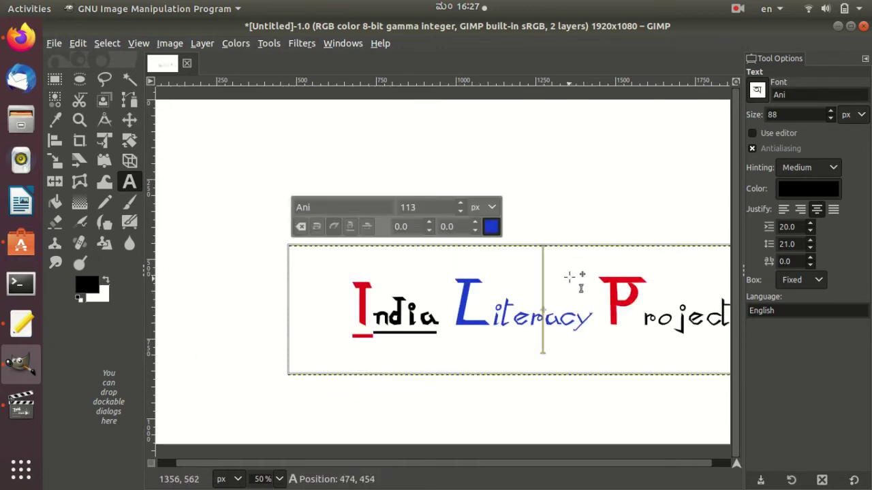
{"action": "left_click_drag", "start_coordinate": [575, 286], "coordinate": [485, 190]}
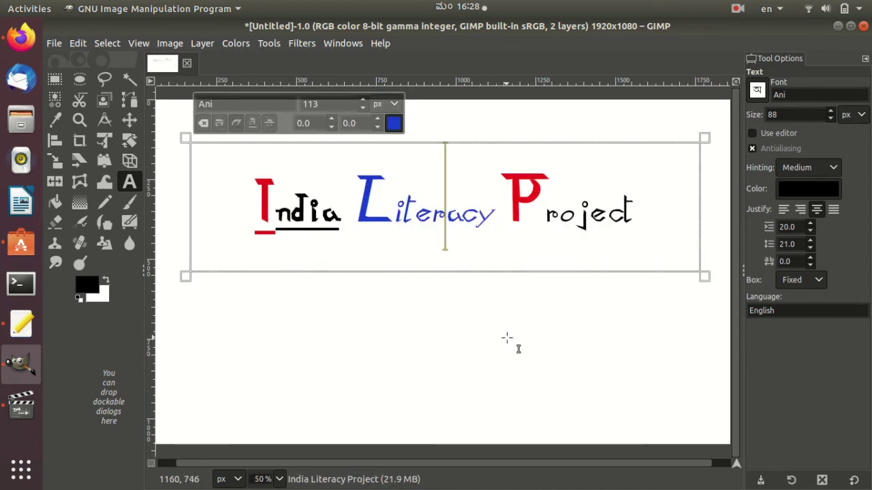
Open the fruit-basket photo 0-500x500.jpg from Recently Used
{"action": "left_click", "coordinate": [50, 43]}
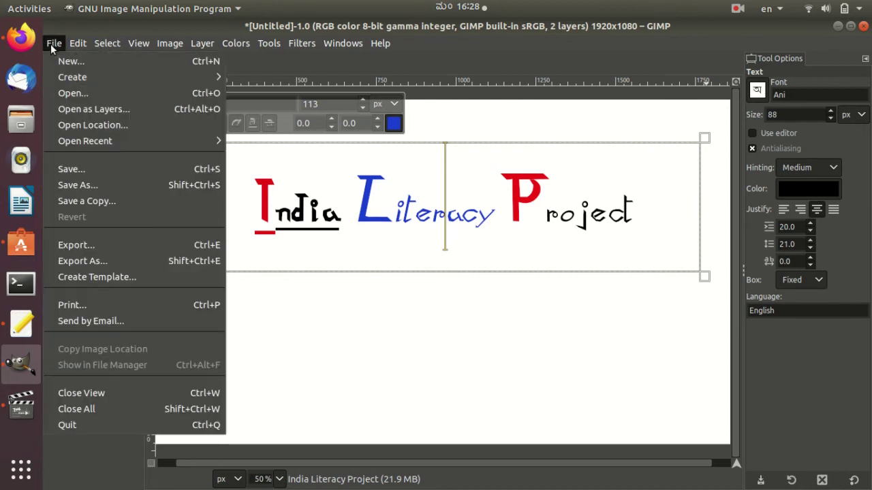
{"action": "left_click", "coordinate": [81, 92]}
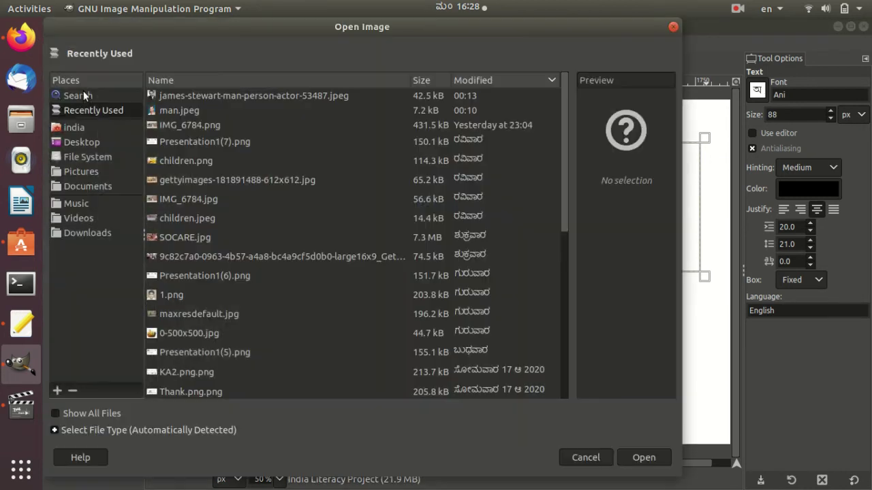
{"action": "left_click", "coordinate": [209, 334]}
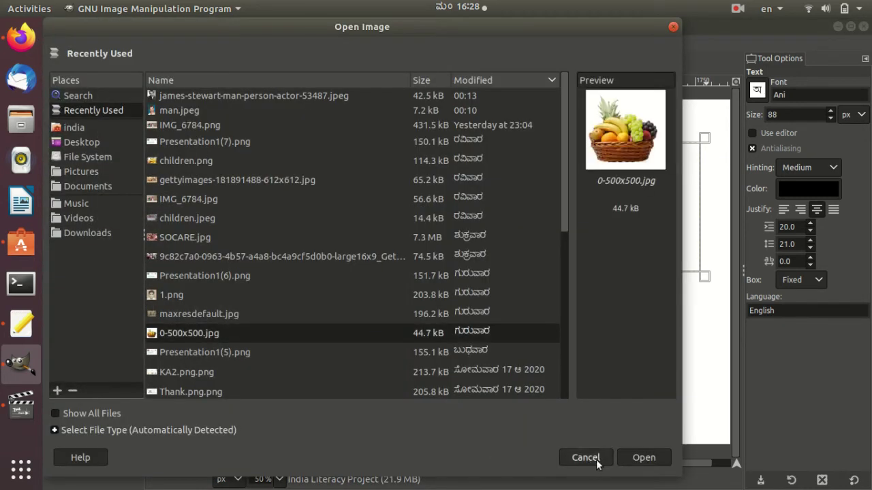
{"action": "left_click", "coordinate": [638, 459]}
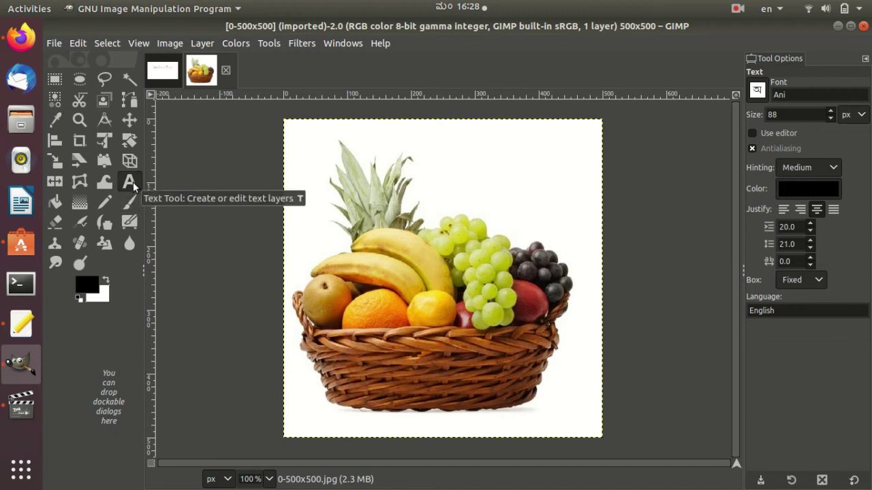
Draw a text box near the photo's top and enter the caption's first letter
{"action": "left_click_drag", "start_coordinate": [421, 144], "coordinate": [604, 208]}
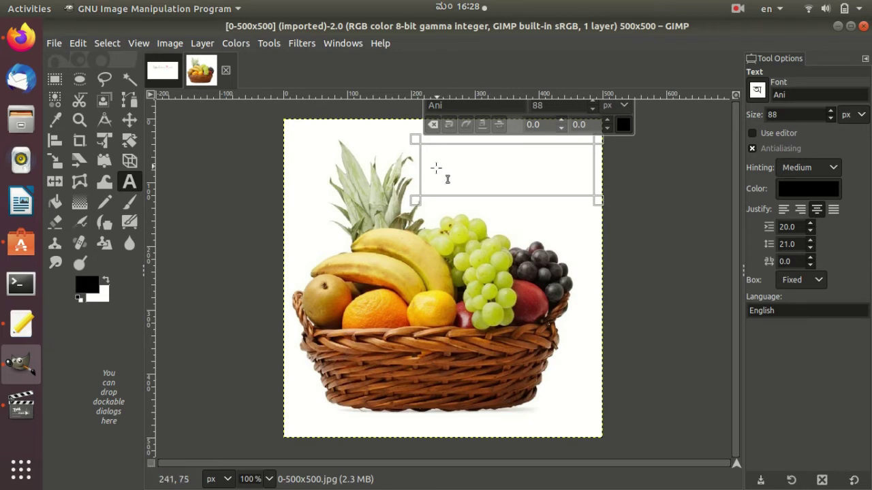
{"action": "left_click_drag", "start_coordinate": [417, 201], "coordinate": [406, 200]}
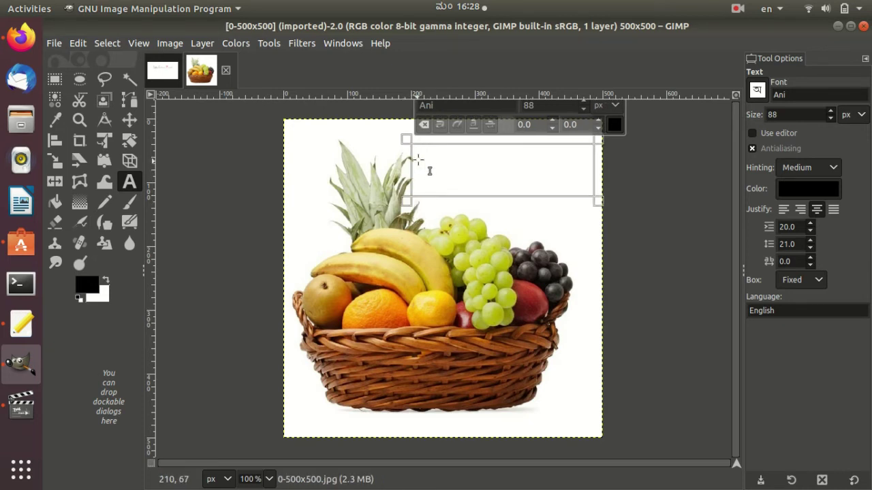
{"action": "type", "text": "ট"}
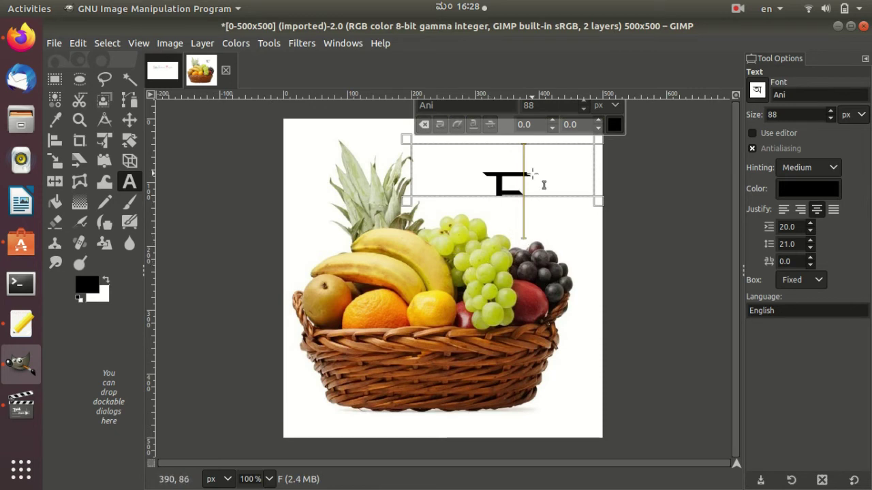
{"action": "key", "text": "shift+Left"}
{"action": "left_click", "coordinate": [585, 110]}
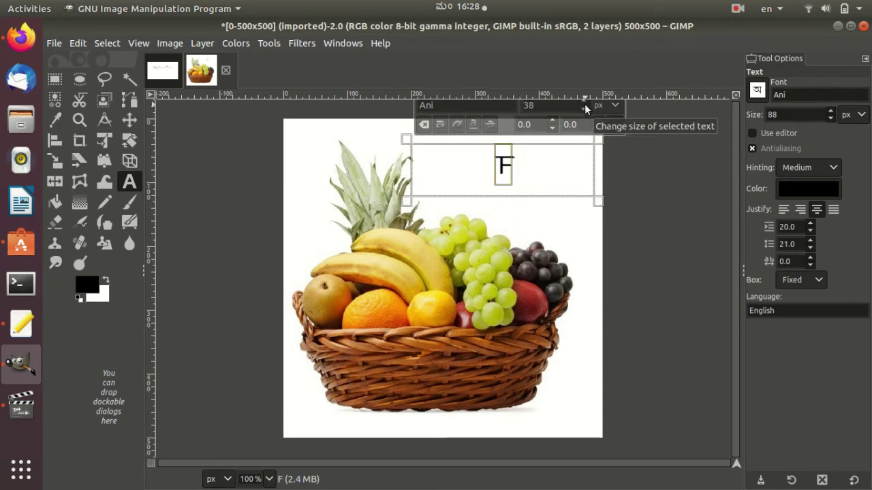
{"action": "left_click", "coordinate": [585, 103]}
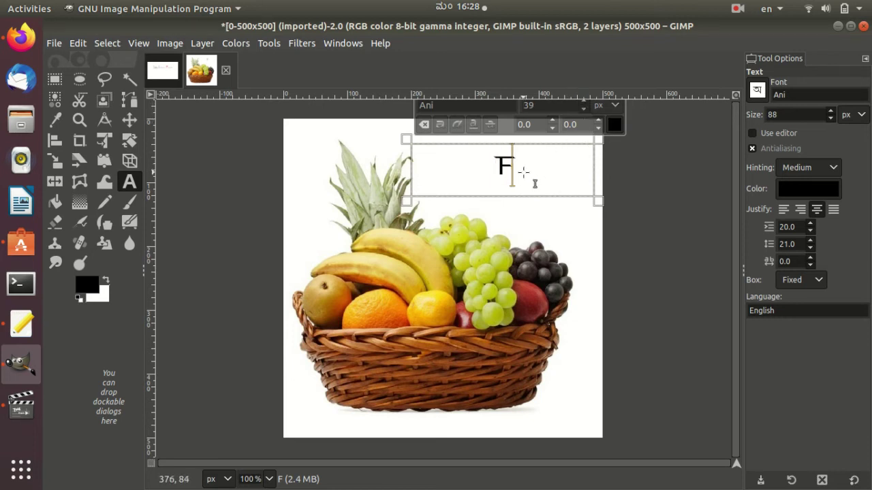
Left-align the box and complete the caption as 'Fruit Basket'
{"action": "left_click", "coordinate": [494, 170]}
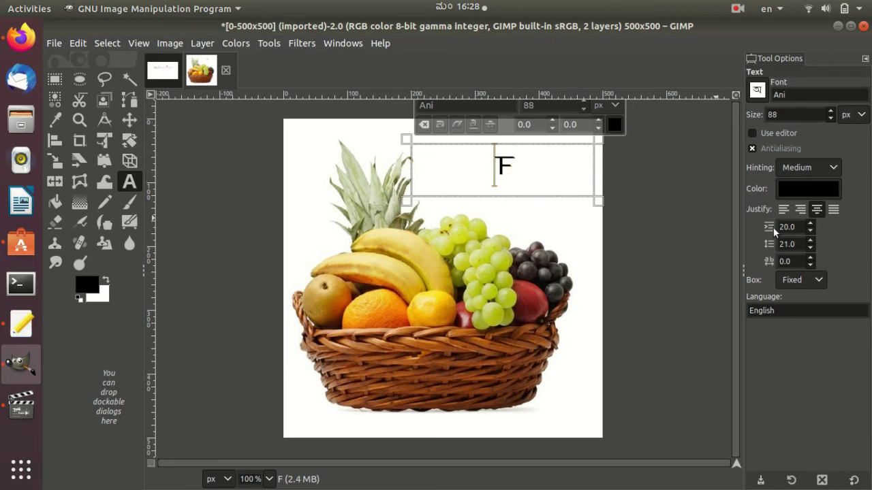
{"action": "left_click", "coordinate": [783, 209]}
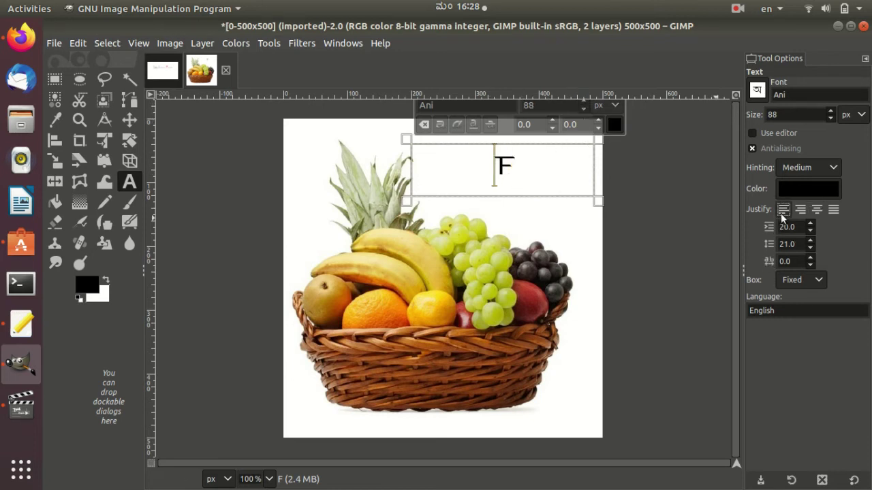
{"action": "left_click", "coordinate": [445, 181]}
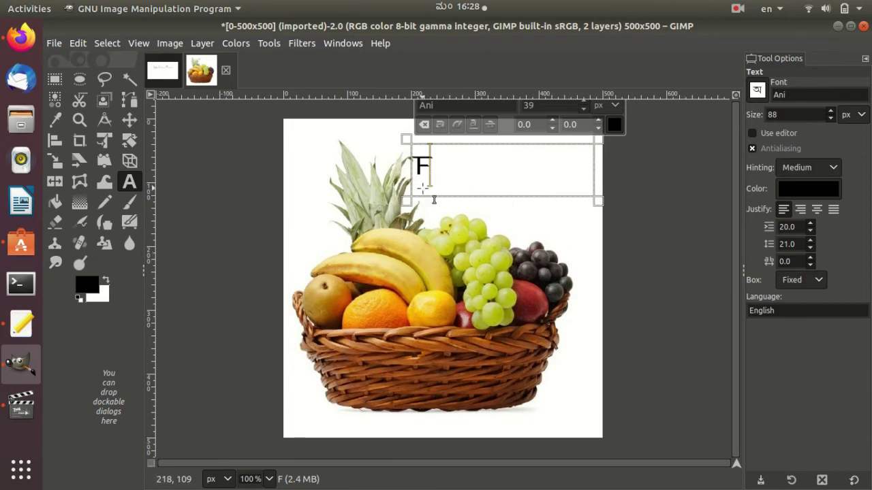
{"action": "type", "text": "ru"}
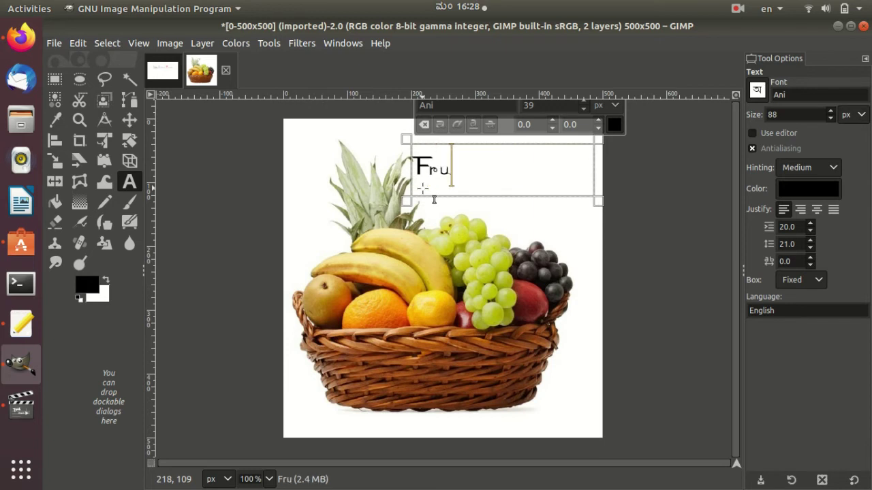
{"action": "type", "text": "it B"}
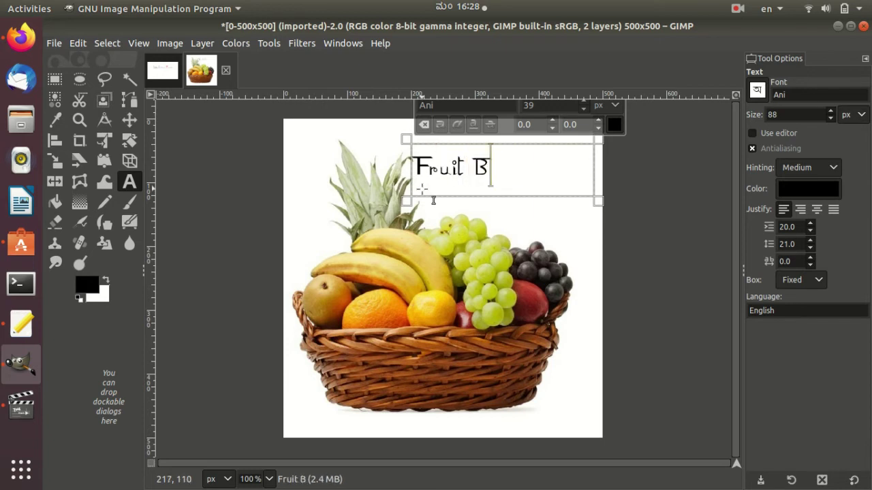
{"action": "type", "text": "asket"}
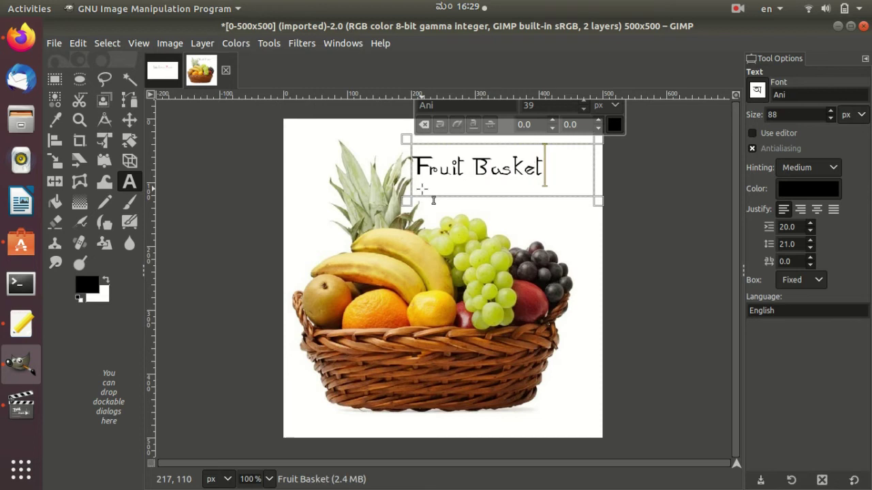
Enlarge the Fruit Basket caption text to 49 px
{"action": "left_click", "coordinate": [550, 216]}
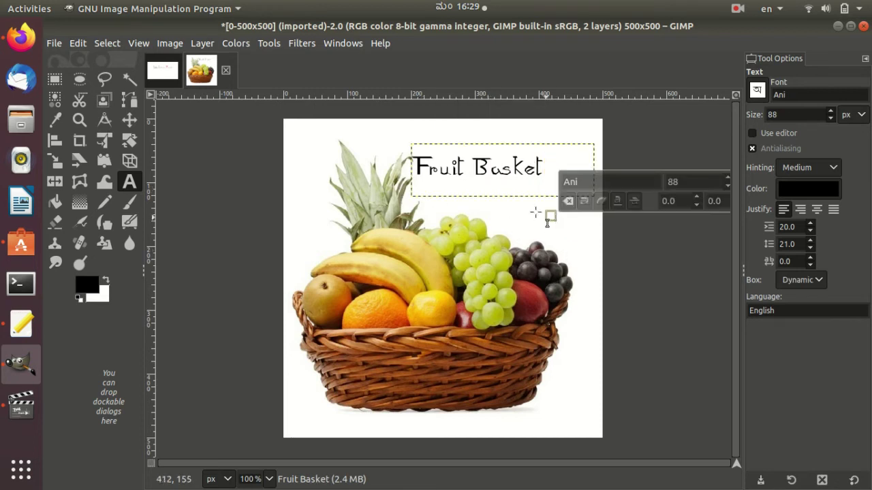
{"action": "left_click", "coordinate": [473, 171]}
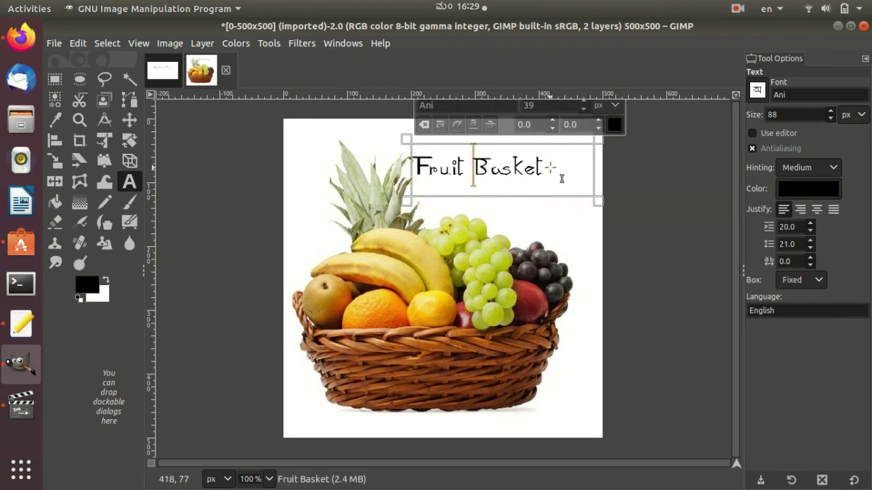
{"action": "left_click_drag", "start_coordinate": [549, 169], "coordinate": [425, 171]}
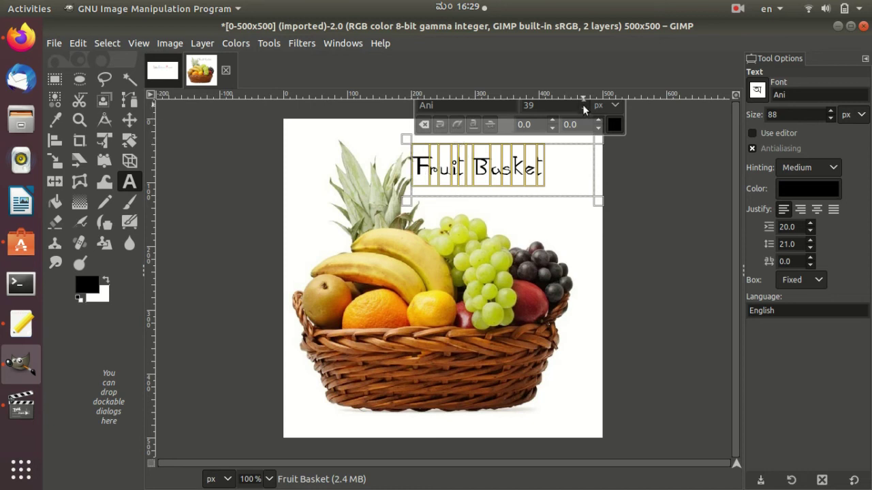
{"action": "left_click", "coordinate": [583, 103]}
{"action": "left_click", "coordinate": [583, 104]}
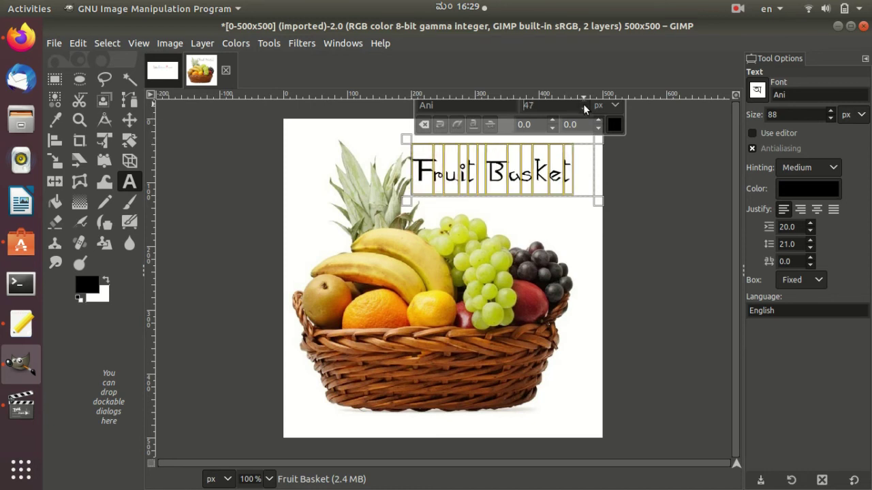
{"action": "left_click", "coordinate": [583, 103]}
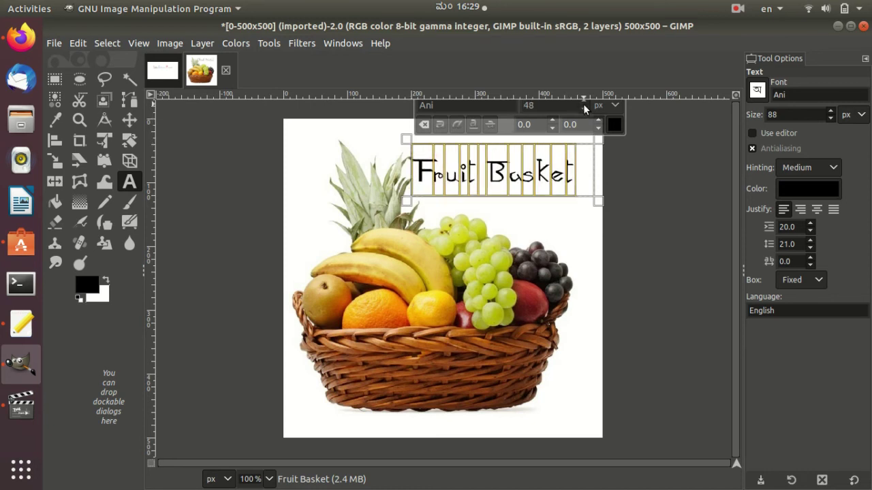
{"action": "left_click", "coordinate": [613, 125]}
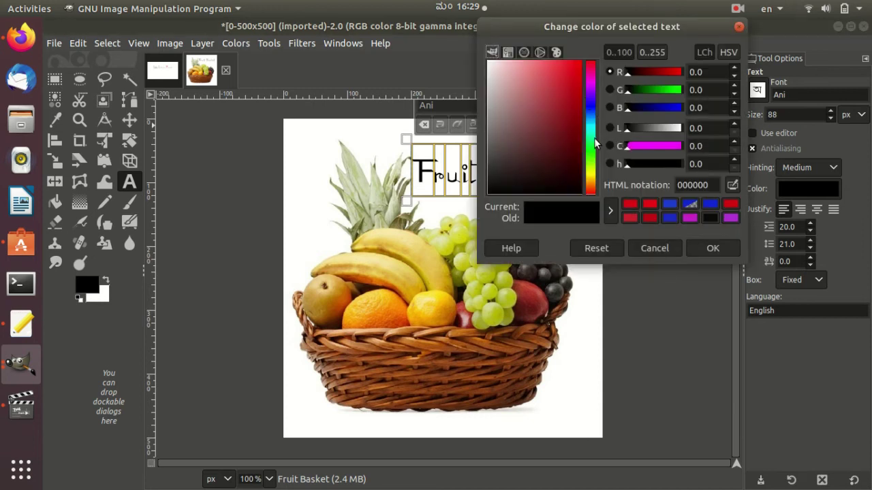
Colour the Fruit Basket caption yellow-green
{"action": "mouse_move", "coordinate": [592, 164]}
{"action": "left_mouse_down"}
{"action": "mouse_move", "coordinate": [591, 153]}
{"action": "mouse_move", "coordinate": [591, 168]}
{"action": "left_mouse_up"}
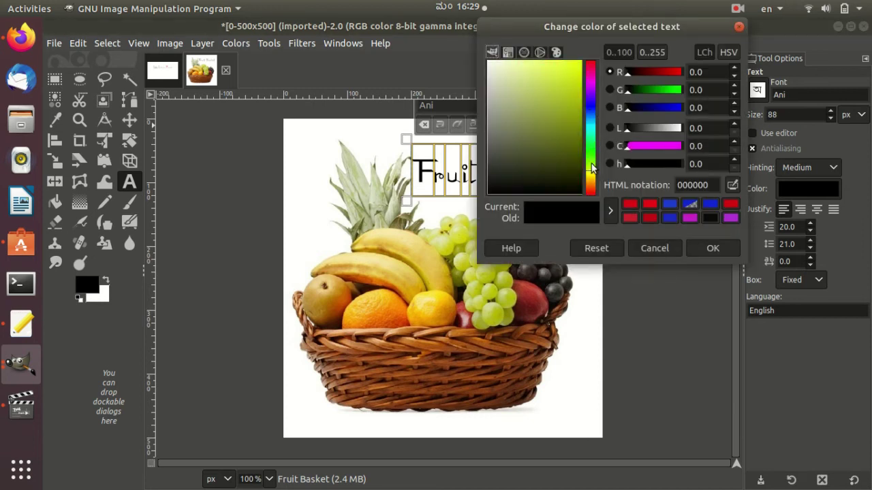
{"action": "left_click", "coordinate": [570, 73]}
{"action": "left_click", "coordinate": [712, 247]}
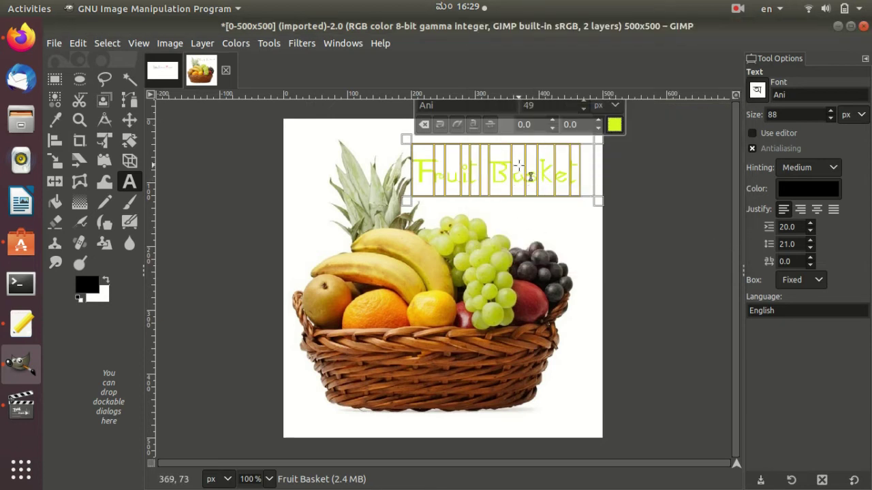
{"action": "left_click", "coordinate": [526, 178]}
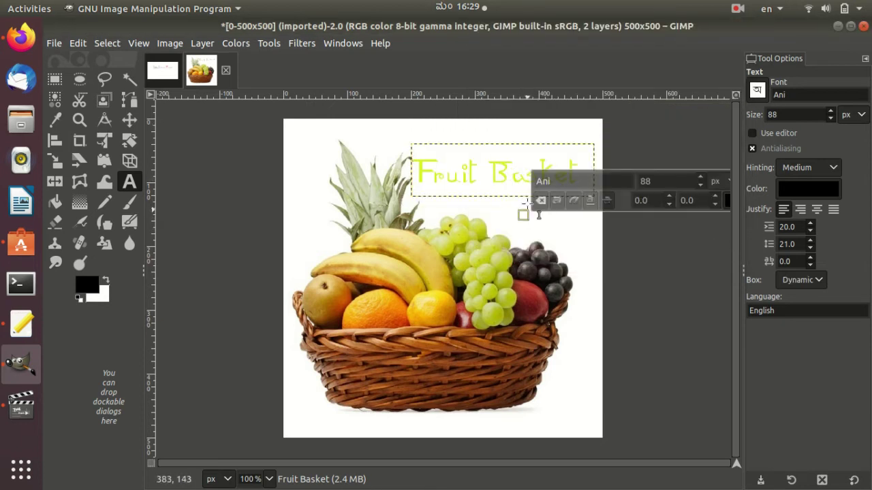
Move the caption down onto the front of the basket
{"action": "left_click", "coordinate": [489, 170]}
{"action": "left_click", "coordinate": [528, 172]}
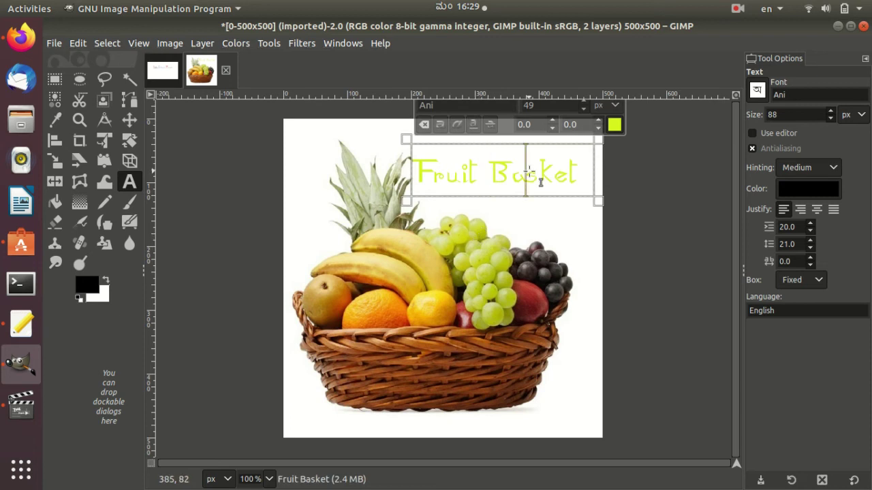
{"action": "mouse_move", "coordinate": [529, 172]}
{"action": "left_mouse_down"}
{"action": "mouse_move", "coordinate": [454, 366]}
{"action": "mouse_move", "coordinate": [461, 368]}
{"action": "left_mouse_up"}
{"action": "left_click", "coordinate": [480, 382]}
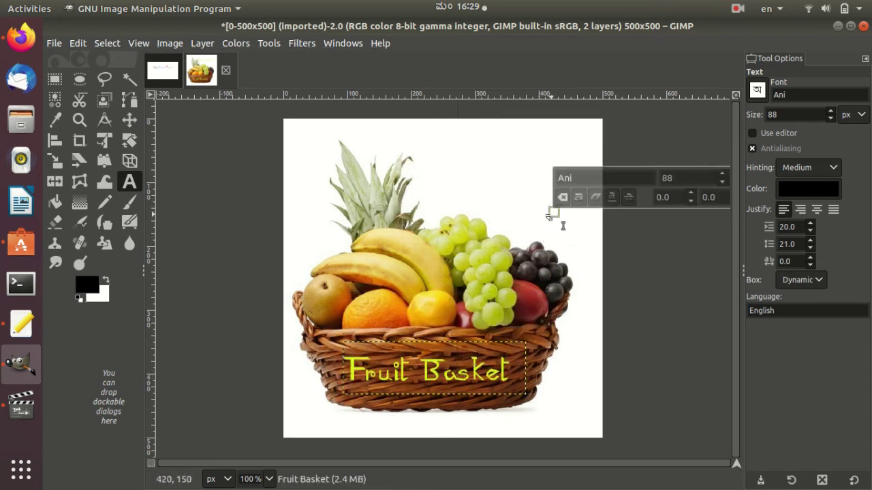
{"action": "left_click", "coordinate": [477, 371]}
{"action": "left_click", "coordinate": [547, 322]}
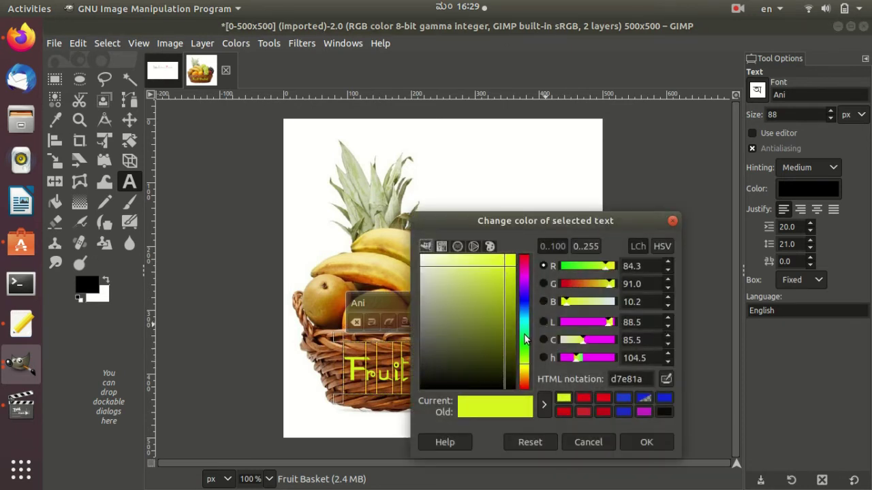
{"action": "left_click", "coordinate": [526, 341]}
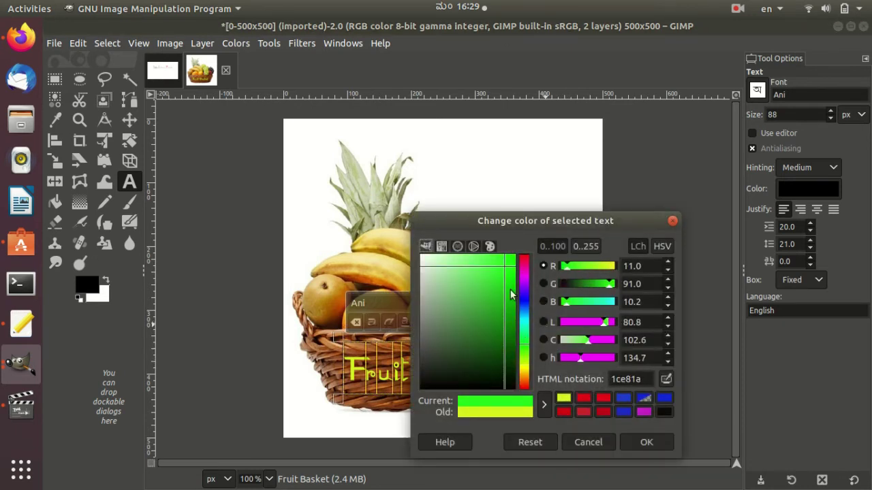
{"action": "left_click", "coordinate": [644, 442]}
{"action": "left_click", "coordinate": [630, 331]}
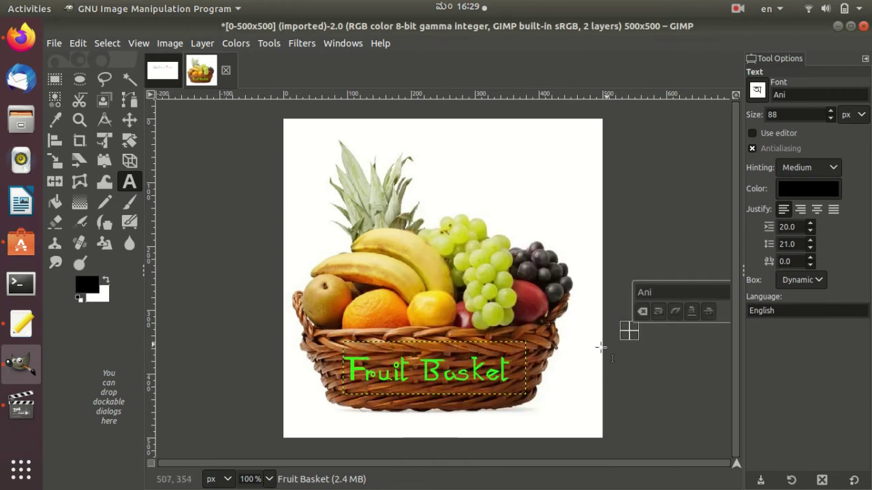
{"action": "left_click", "coordinate": [462, 383]}
{"action": "key", "text": "ctrl+a"}
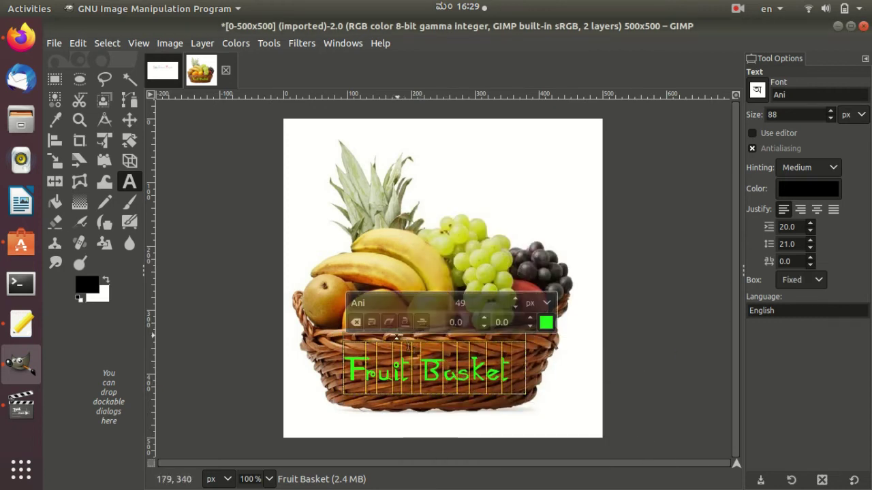
{"action": "left_click", "coordinate": [374, 322]}
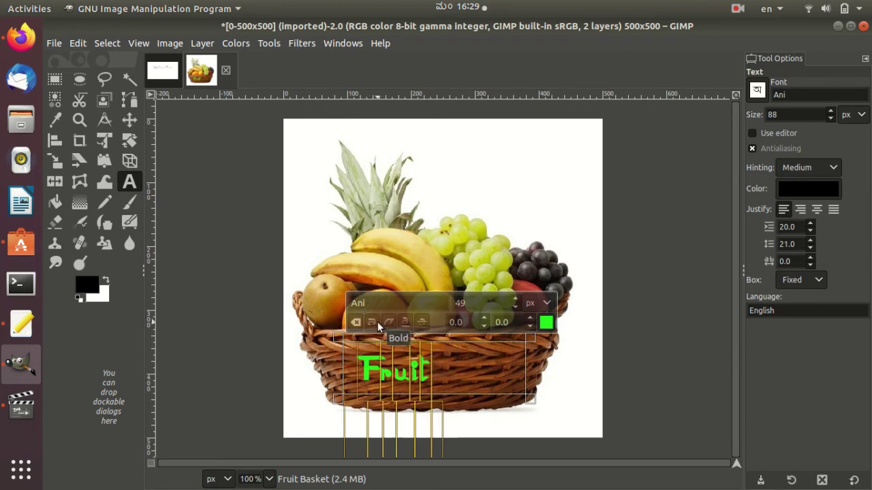
{"action": "left_click", "coordinate": [377, 321]}
{"action": "left_click", "coordinate": [512, 195]}
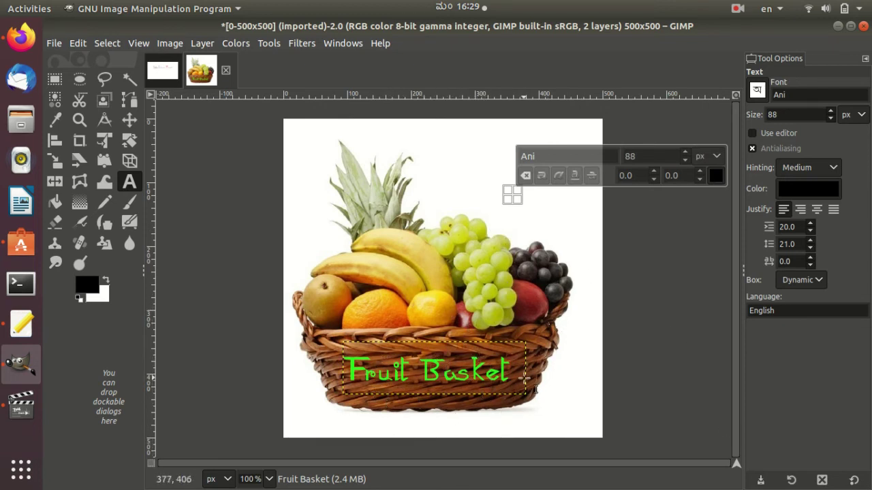
Resize the Fruit Basket caption box and draw a new empty text box over the upper right
{"action": "left_click", "coordinate": [536, 385]}
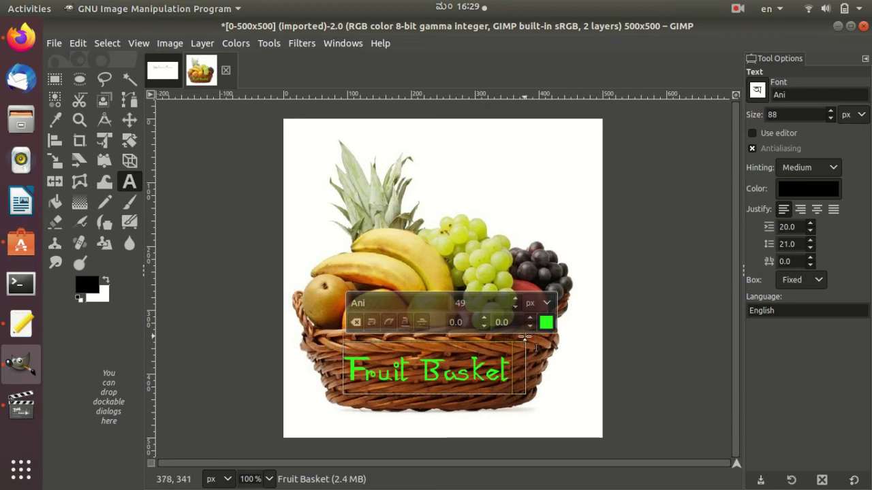
{"action": "left_click_drag", "start_coordinate": [525, 336], "coordinate": [574, 335]}
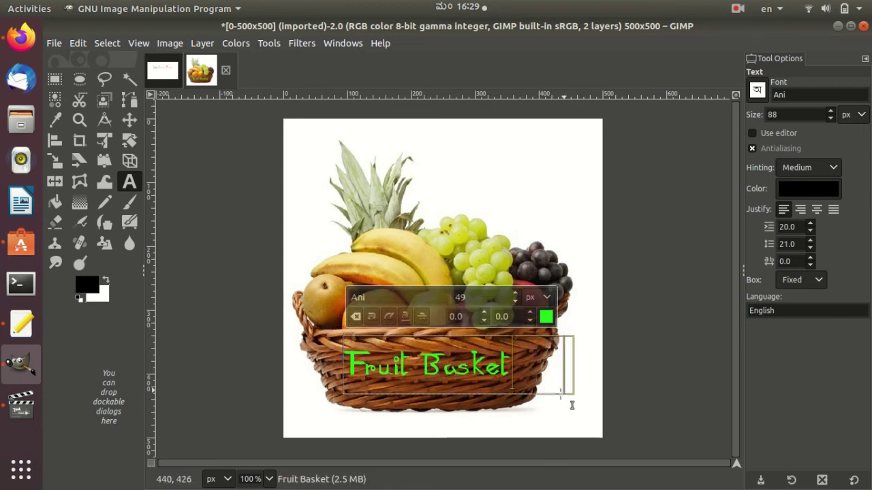
{"action": "mouse_move", "coordinate": [581, 412]}
{"action": "left_mouse_down"}
{"action": "mouse_move", "coordinate": [512, 400]}
{"action": "mouse_move", "coordinate": [538, 411]}
{"action": "mouse_move", "coordinate": [521, 395]}
{"action": "left_mouse_up"}
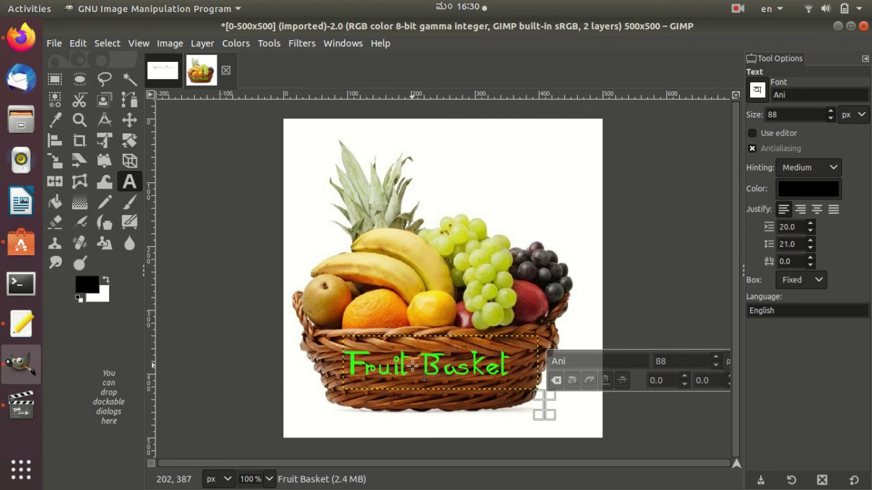
{"action": "left_click_drag", "start_coordinate": [436, 133], "coordinate": [597, 328]}
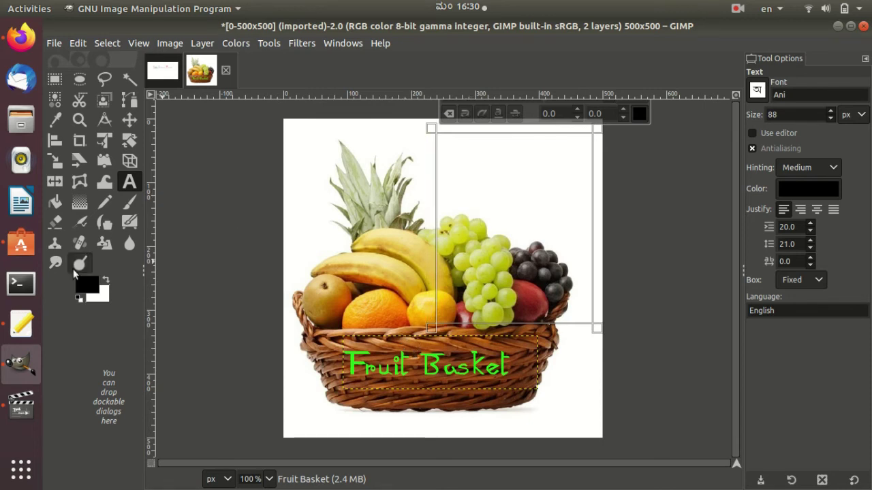
Select the Text Editor paragraph, then undo stray text accidentally typed into GIMP
{"action": "left_click", "coordinate": [21, 325]}
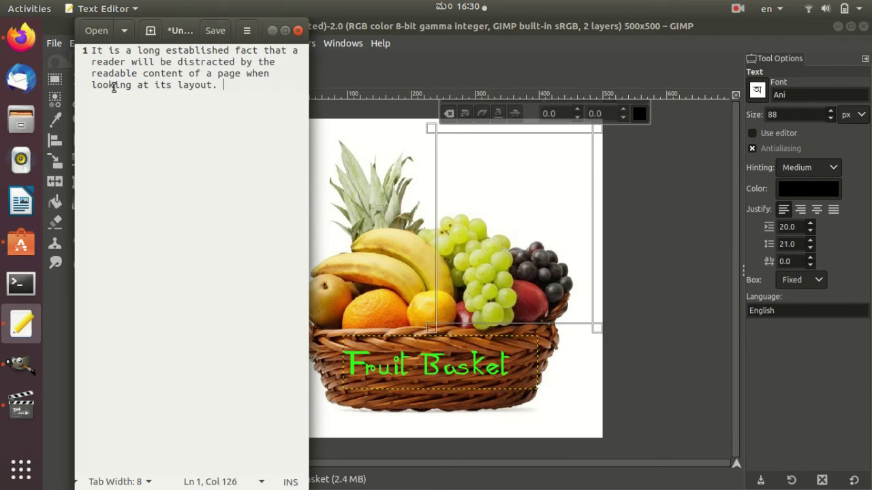
{"action": "left_click_drag", "start_coordinate": [241, 86], "coordinate": [93, 53]}
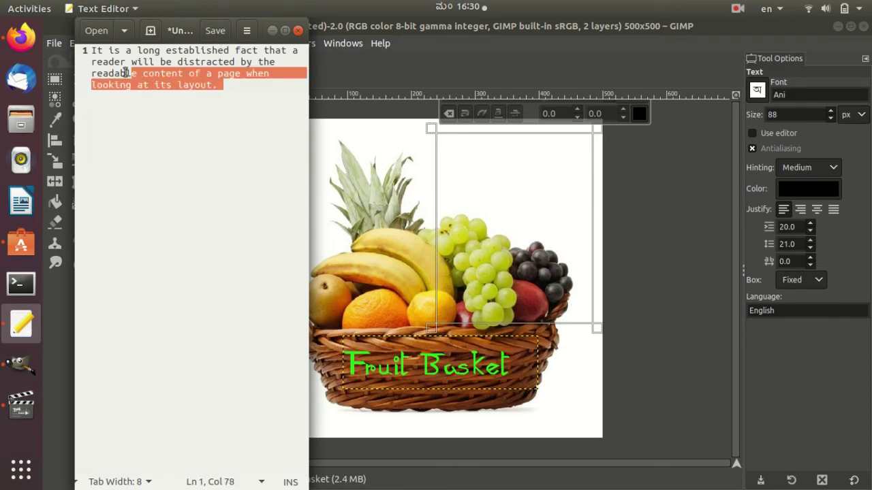
{"action": "left_click", "coordinate": [204, 146]}
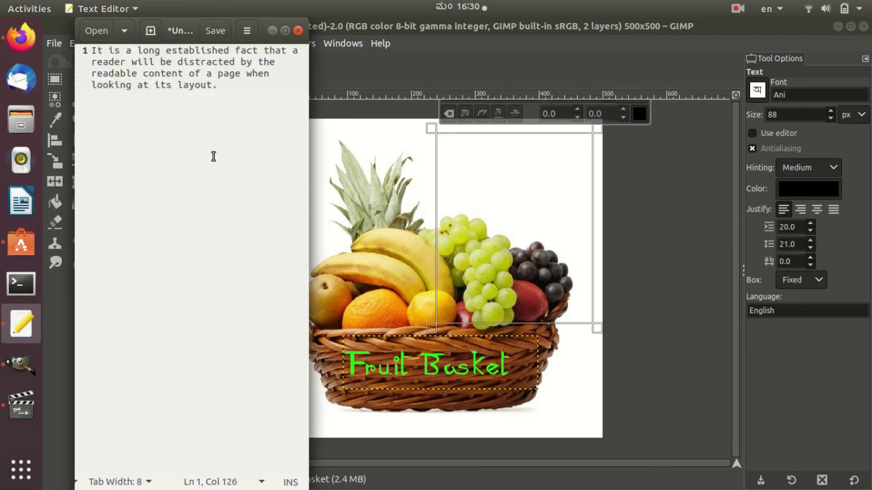
{"action": "left_click", "coordinate": [453, 164]}
{"action": "type", "text": "hjg"}
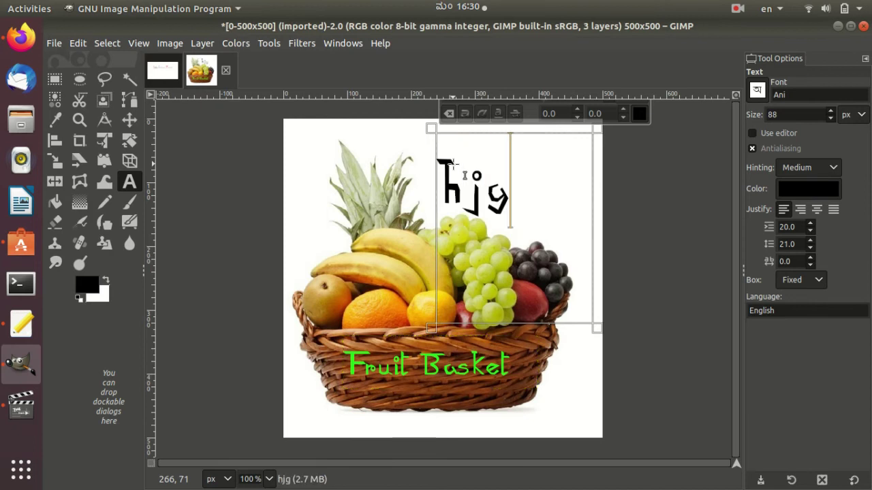
{"action": "type", "text": "kghkah"}
{"action": "key", "text": "ctrl+z"}
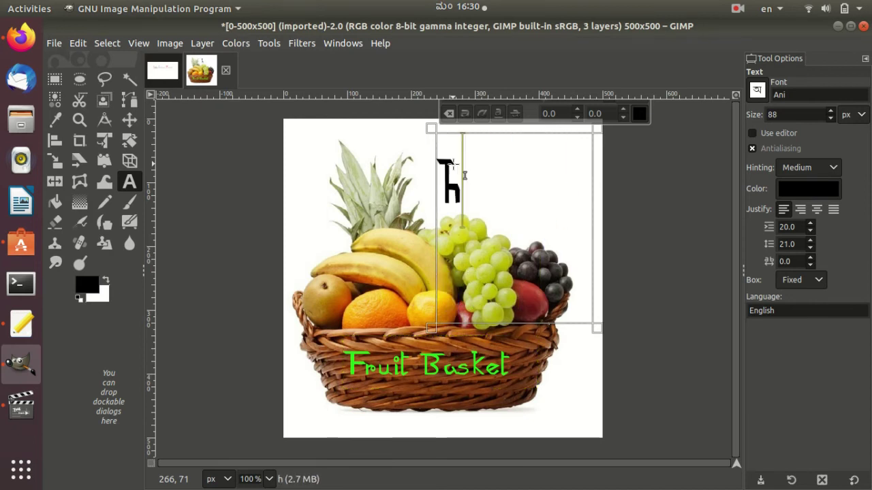
{"action": "key", "text": "ctrl+z"}
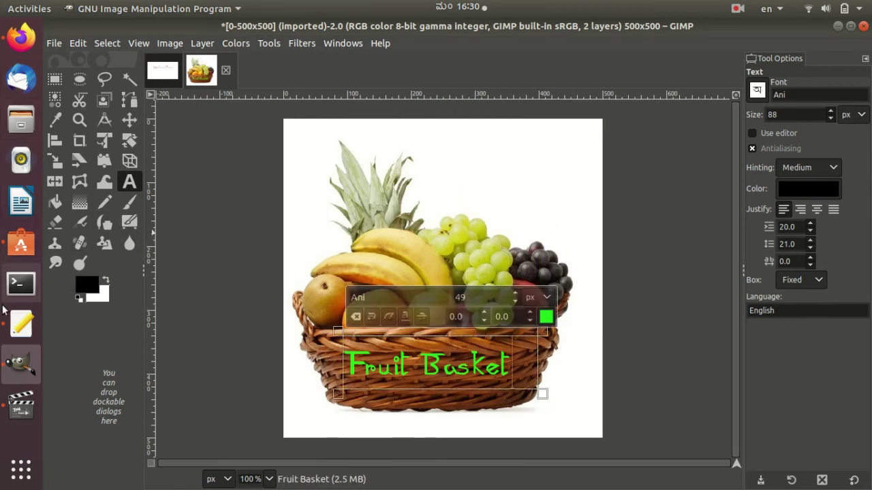
Copy the full paragraph, minimise Text Editor, and draw a text box over the photo
{"action": "left_click", "coordinate": [21, 324]}
{"action": "mouse_move", "coordinate": [236, 93]}
{"action": "left_mouse_down"}
{"action": "mouse_move", "coordinate": [91, 62]}
{"action": "mouse_move", "coordinate": [94, 50]}
{"action": "left_mouse_up"}
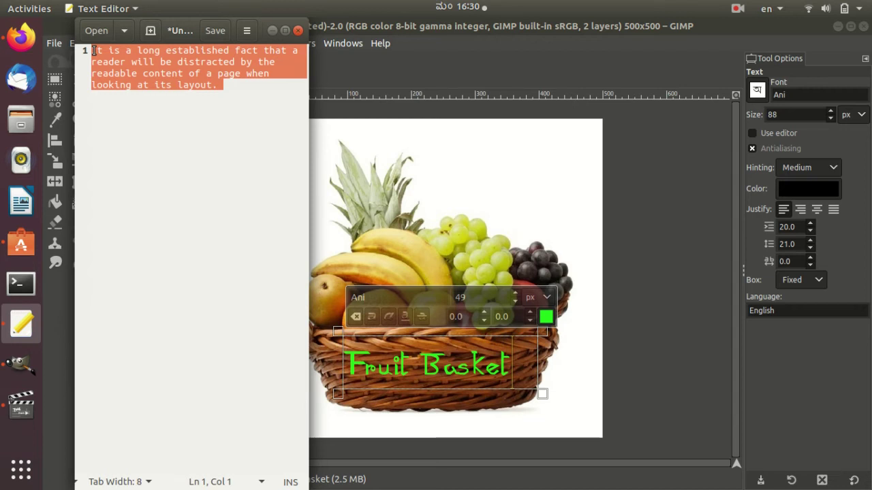
{"action": "left_click", "coordinate": [271, 31]}
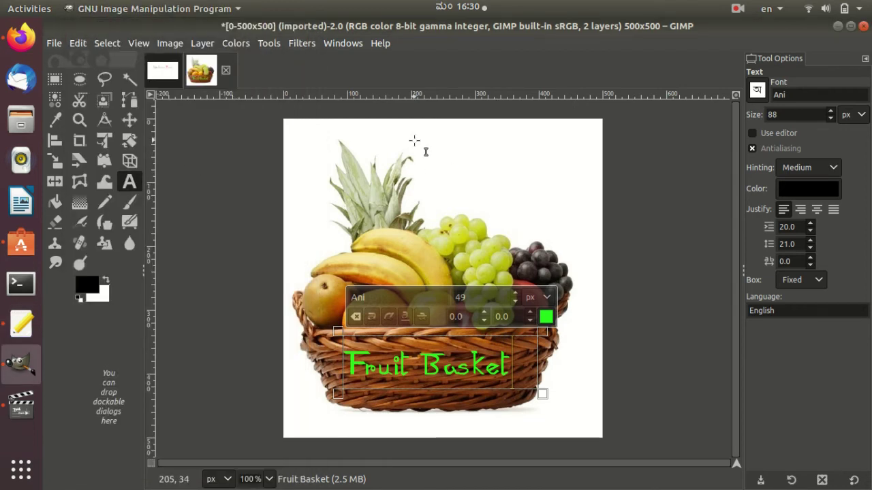
{"action": "left_click_drag", "start_coordinate": [414, 137], "coordinate": [584, 331]}
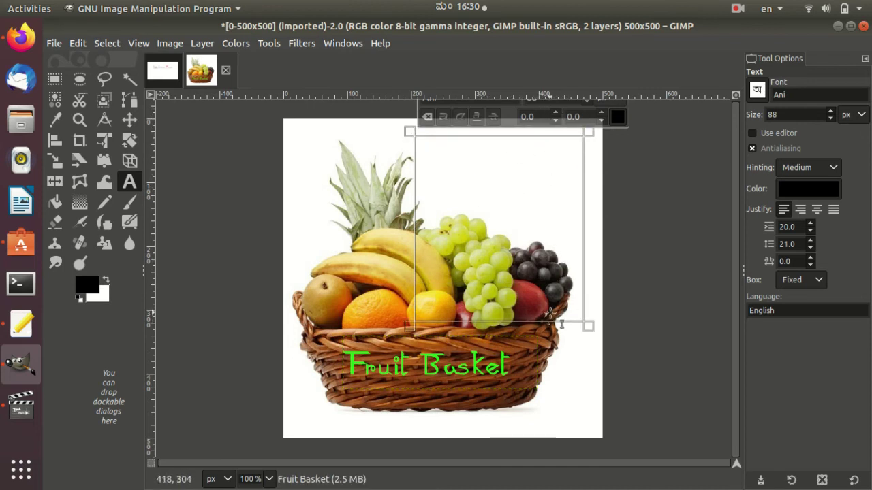
Set text size to 21 px, draw a box over the fruit, and paste the paragraph
{"action": "left_click", "coordinate": [343, 215]}
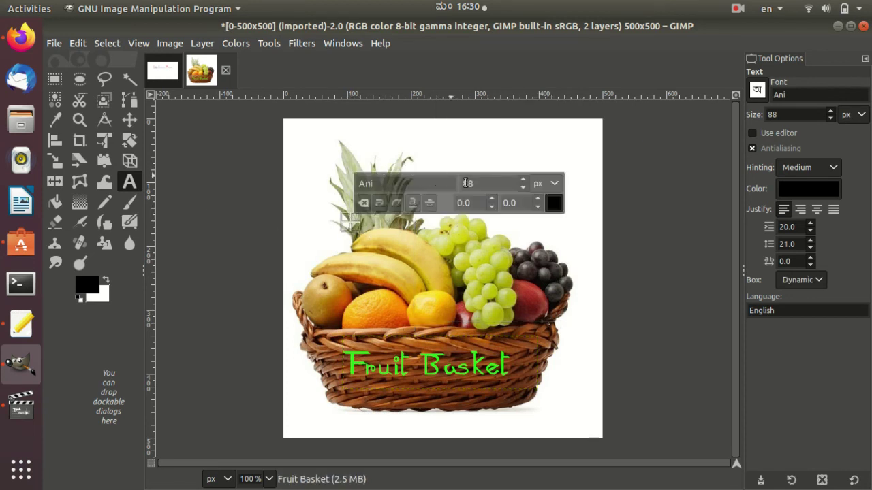
{"action": "key", "text": "BackSpace"}
{"action": "key", "text": "BackSpace"}
{"action": "type", "text": "21"}
{"action": "left_click", "coordinate": [429, 142]}
{"action": "left_click_drag", "start_coordinate": [411, 158], "coordinate": [574, 332]}
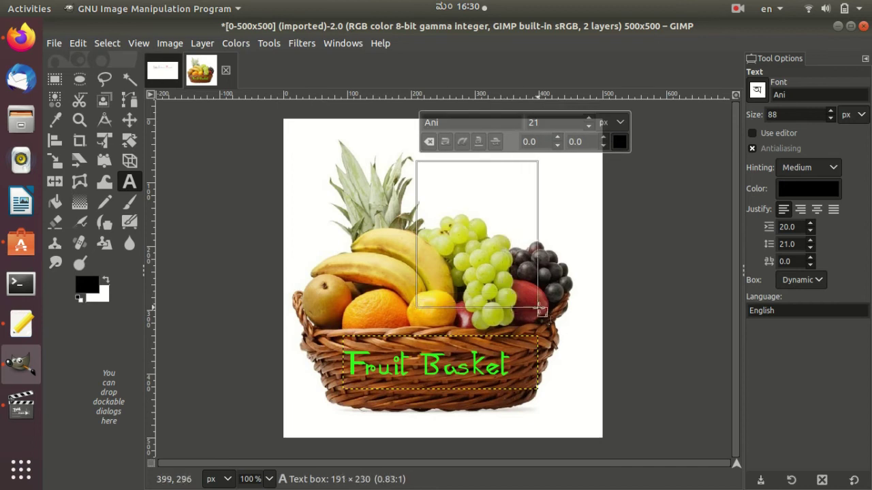
{"action": "key", "text": "ctrl+v"}
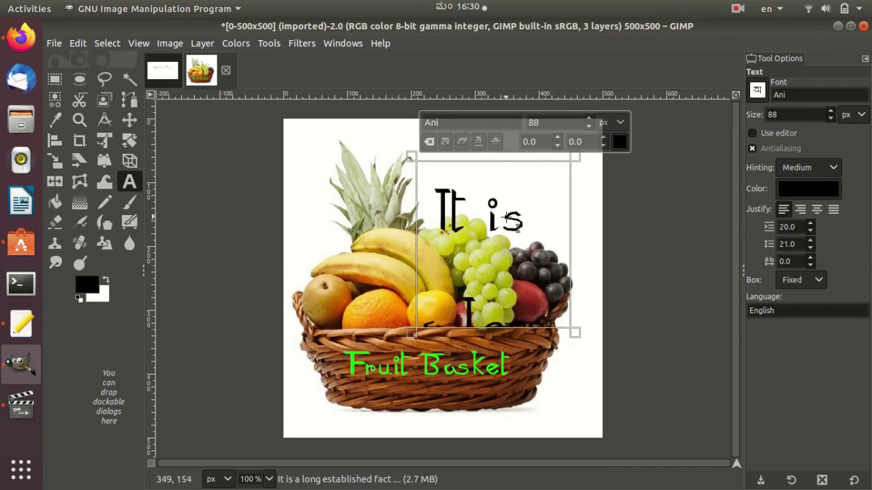
Resize all of the pasted paragraph text to 20 px
{"action": "key", "text": "ctrl+a"}
{"action": "scroll", "coordinate": [589, 126], "scroll_direction": "down", "scroll_amount": 5}
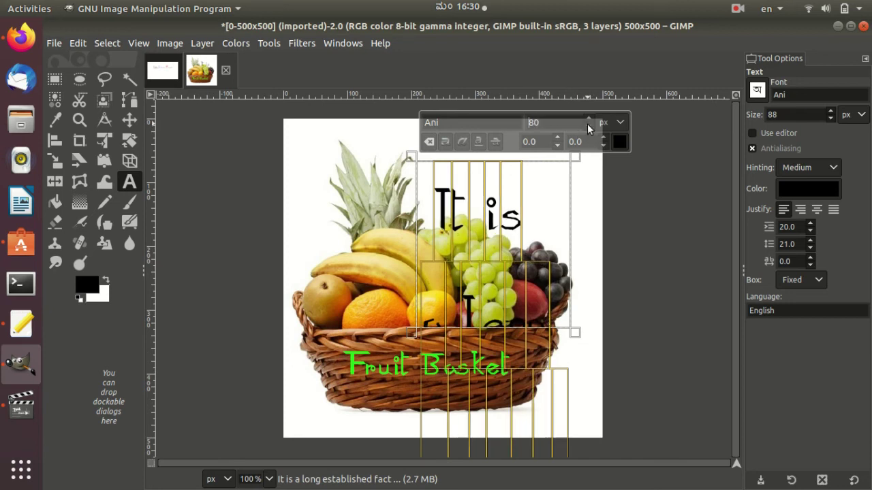
{"action": "scroll", "coordinate": [587, 123], "scroll_direction": "down", "scroll_amount": 10}
{"action": "scroll", "coordinate": [588, 127], "scroll_direction": "down", "scroll_amount": 10}
{"action": "scroll", "coordinate": [587, 127], "scroll_direction": "down", "scroll_amount": 10}
{"action": "scroll", "coordinate": [588, 127], "scroll_direction": "down", "scroll_amount": 3}
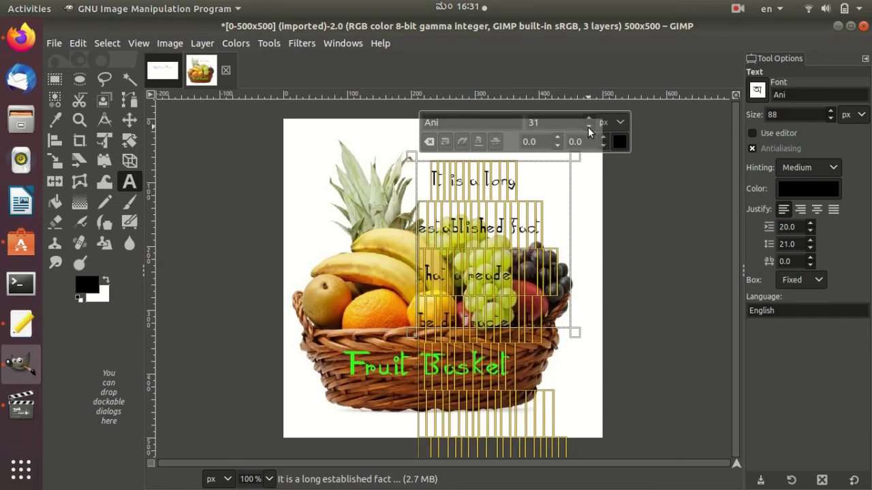
{"action": "scroll", "coordinate": [588, 126], "scroll_direction": "down", "scroll_amount": 3}
{"action": "scroll", "coordinate": [588, 127], "scroll_direction": "down", "scroll_amount": 2}
{"action": "scroll", "coordinate": [587, 127], "scroll_direction": "down", "scroll_amount": 2}
{"action": "scroll", "coordinate": [588, 126], "scroll_direction": "down", "scroll_amount": 2}
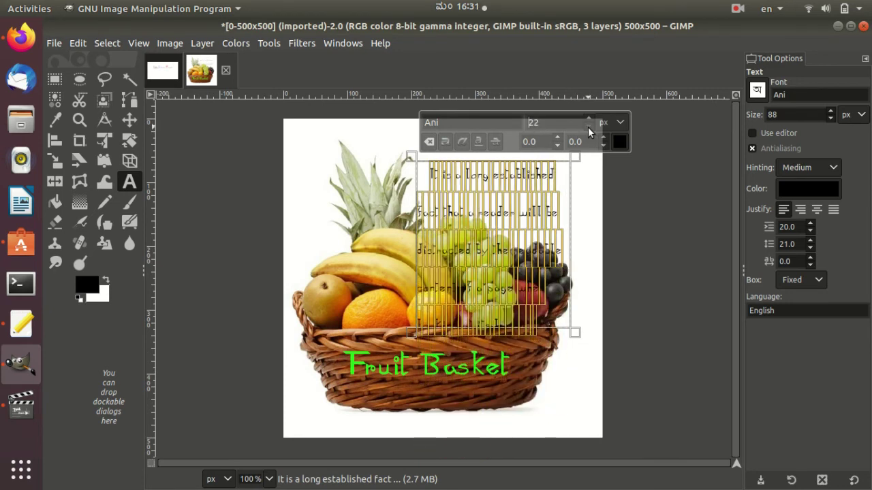
{"action": "scroll", "coordinate": [588, 127], "scroll_direction": "down", "scroll_amount": 1}
{"action": "scroll", "coordinate": [588, 127], "scroll_direction": "down", "scroll_amount": 1}
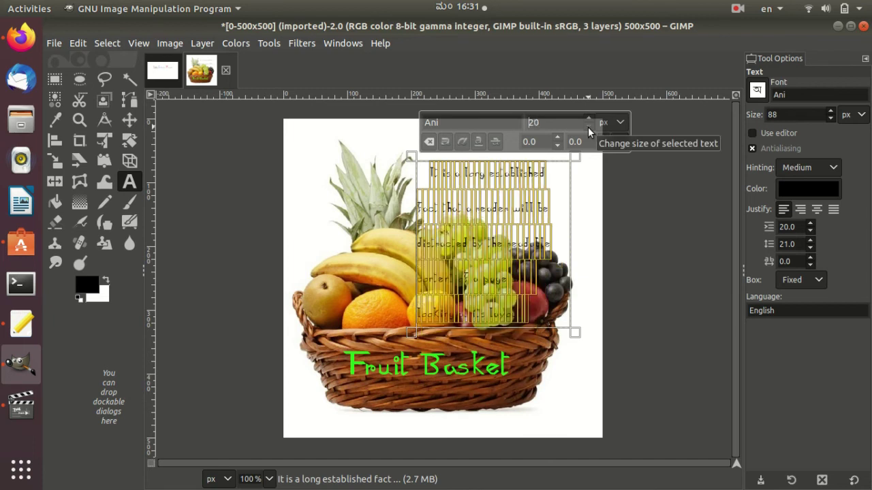
{"action": "left_click", "coordinate": [575, 344]}
Reshape the text box so the paragraph wraps to three lines and move it over the basket
{"action": "left_click_drag", "start_coordinate": [575, 354], "coordinate": [601, 366]}
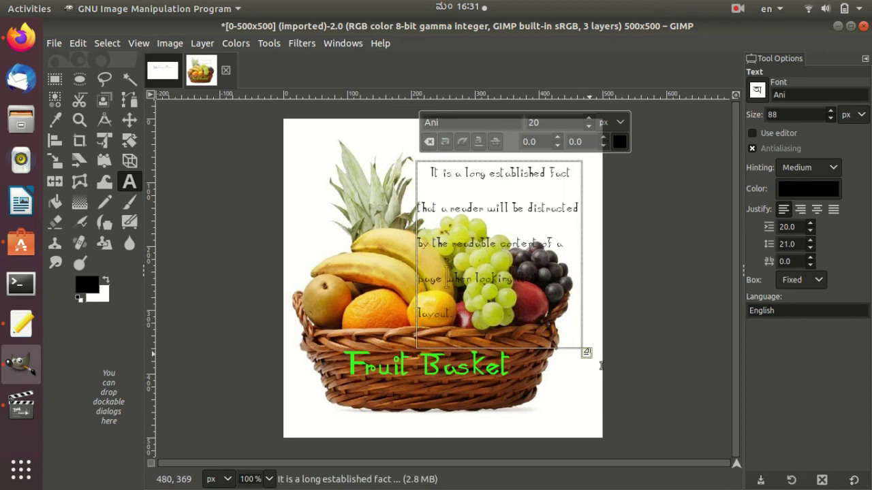
{"action": "left_click_drag", "start_coordinate": [414, 160], "coordinate": [346, 149]}
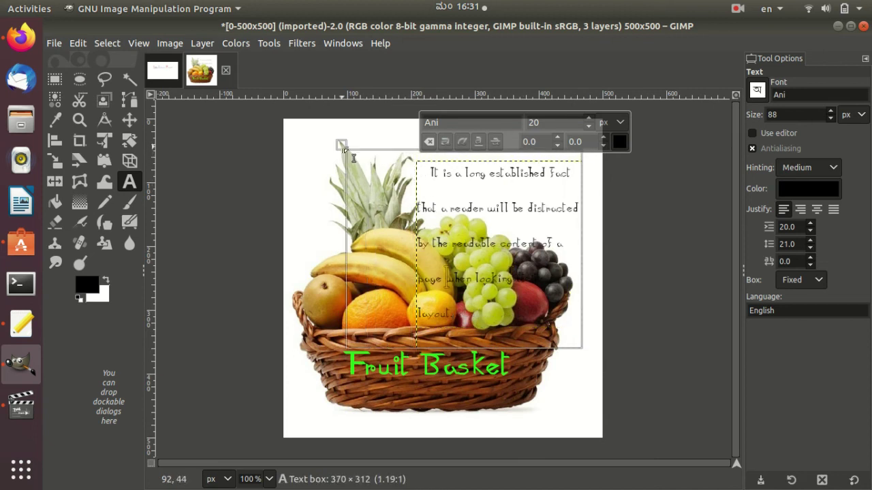
{"action": "left_click_drag", "start_coordinate": [600, 367], "coordinate": [592, 271]}
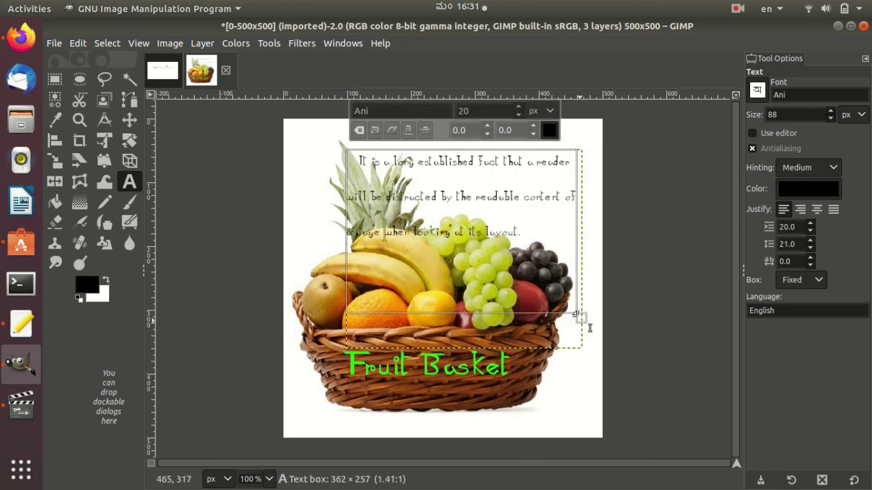
{"action": "left_click", "coordinate": [509, 219]}
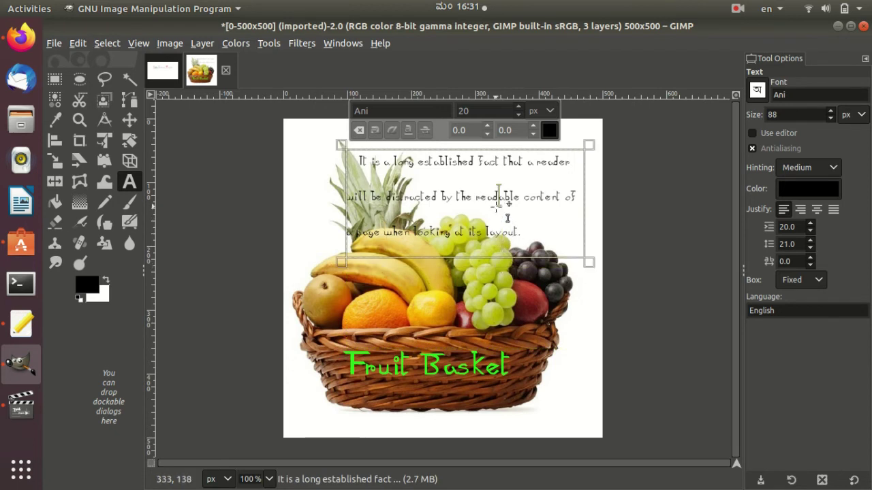
{"action": "left_click_drag", "start_coordinate": [507, 218], "coordinate": [500, 287]}
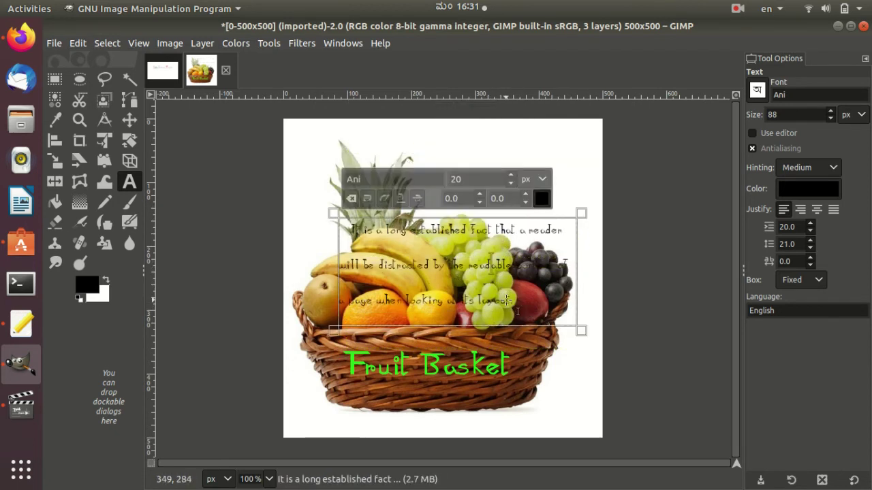
Make the whole paragraph bold and commit the text layer
{"action": "key", "text": "ctrl+a"}
{"action": "left_click", "coordinate": [383, 198]}
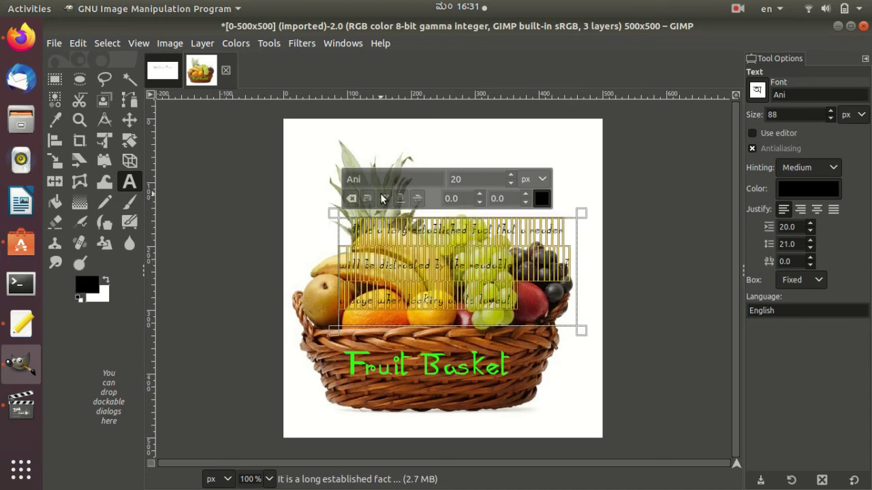
{"action": "left_click", "coordinate": [367, 198]}
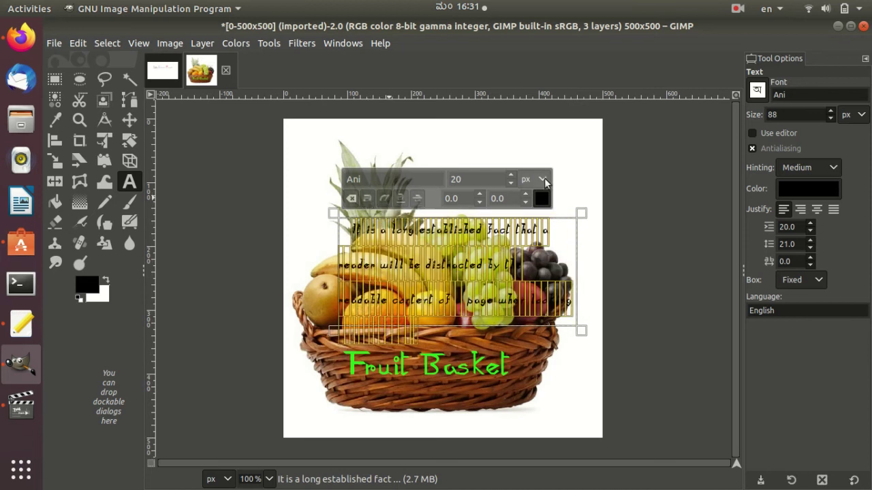
{"action": "left_click", "coordinate": [562, 141]}
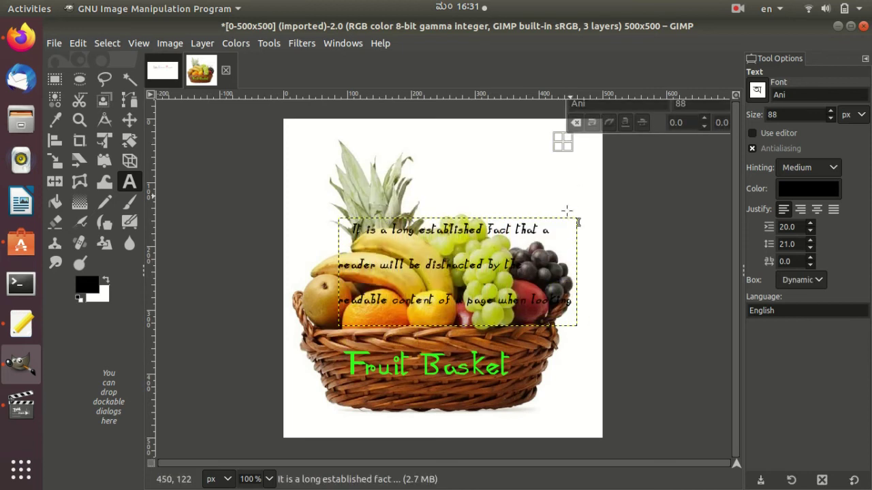
Try a black pencil stroke over the paragraph, then undo it
{"action": "left_click", "coordinate": [104, 208]}
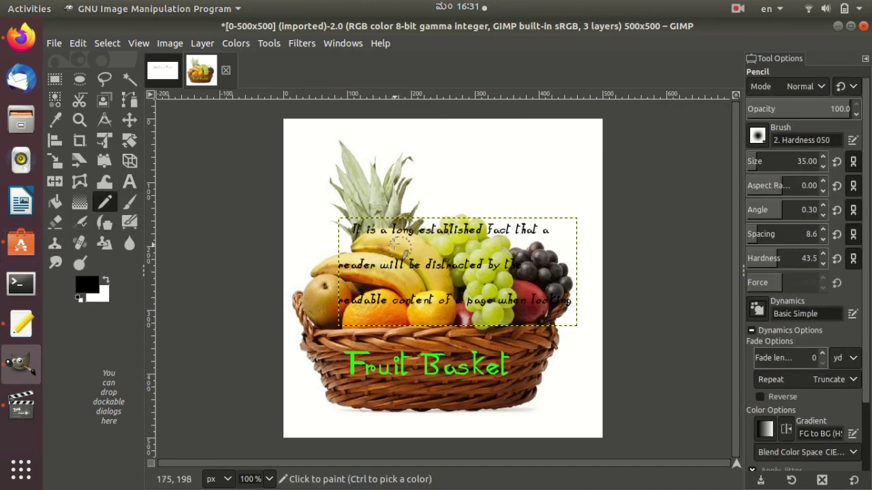
{"action": "mouse_move", "coordinate": [378, 246]}
{"action": "left_mouse_down"}
{"action": "mouse_move", "coordinate": [477, 230]}
{"action": "mouse_move", "coordinate": [486, 266]}
{"action": "left_mouse_up"}
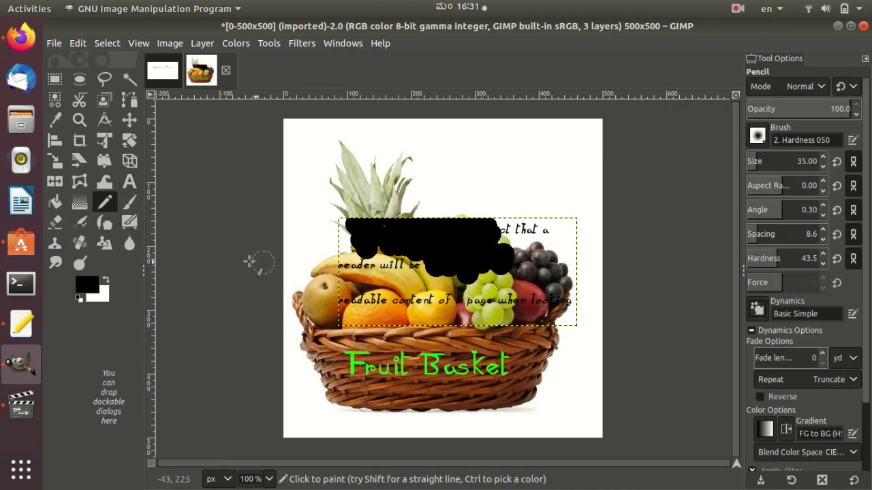
{"action": "key", "text": "ctrl+z"}
Try dark Paintbrush strokes across the text lines, then undo them
{"action": "left_click", "coordinate": [130, 201]}
{"action": "mouse_move", "coordinate": [385, 269]}
{"action": "left_mouse_down"}
{"action": "mouse_move", "coordinate": [439, 258]}
{"action": "mouse_move", "coordinate": [476, 264]}
{"action": "left_mouse_up"}
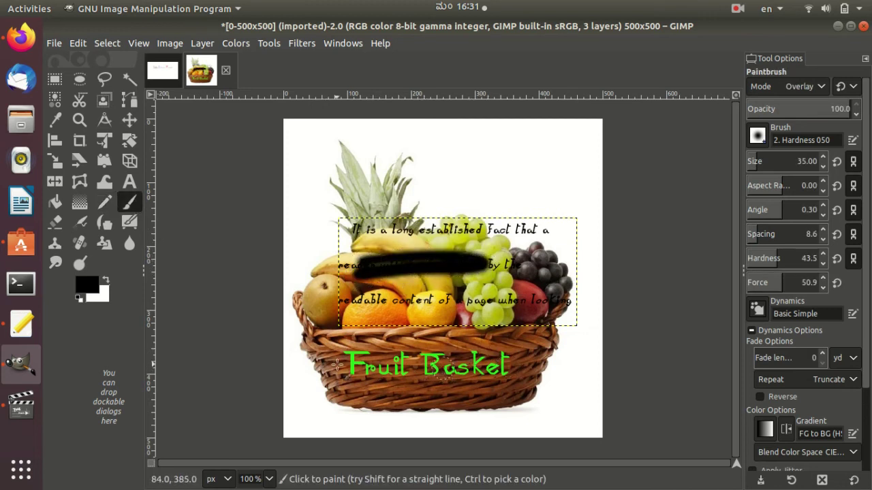
{"action": "mouse_move", "coordinate": [520, 277]}
{"action": "left_mouse_down"}
{"action": "mouse_move", "coordinate": [458, 244]}
{"action": "mouse_move", "coordinate": [344, 240]}
{"action": "left_mouse_up"}
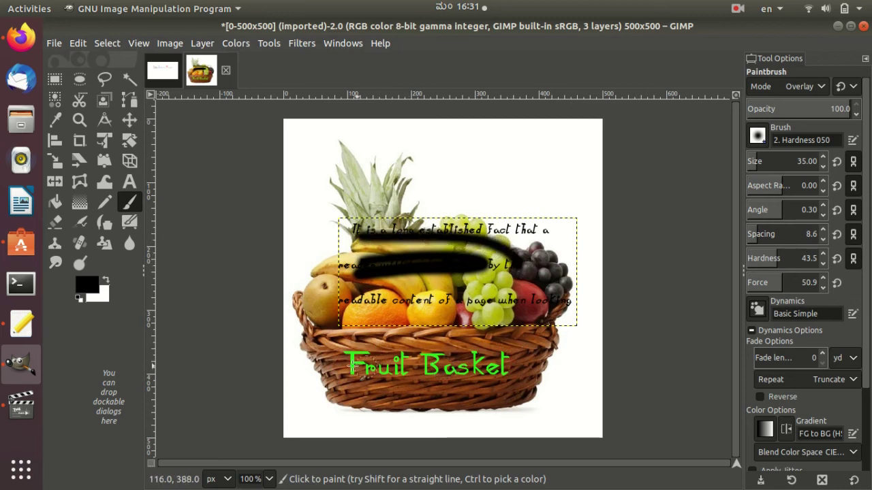
{"action": "left_click_drag", "start_coordinate": [528, 307], "coordinate": [402, 313]}
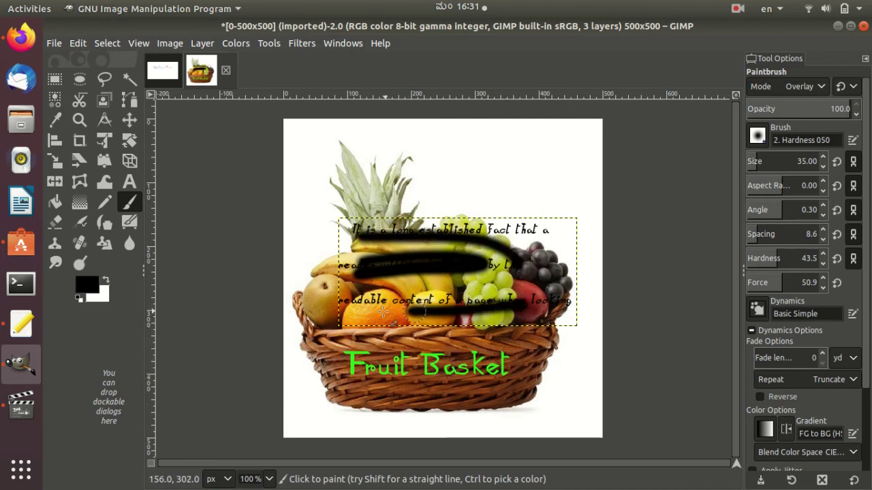
{"action": "key", "text": "ctrl+z"}
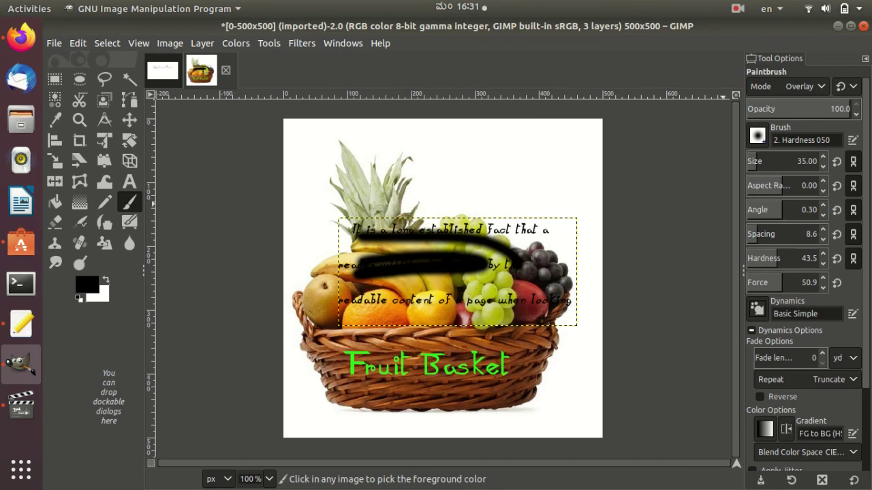
{"action": "key", "text": "ctrl+z"}
{"action": "key", "text": "ctrl+z"}
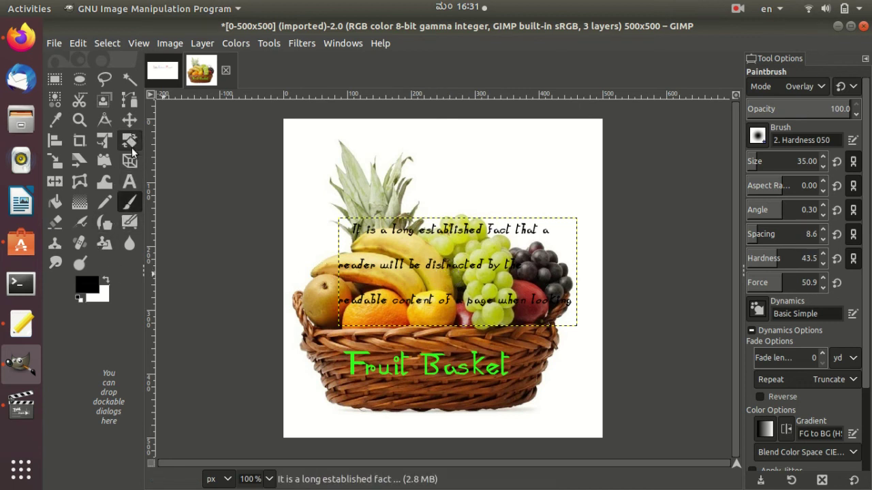
Select all the paragraph text and raise its size to 22 px
{"action": "left_click", "coordinate": [129, 182]}
{"action": "left_click", "coordinate": [439, 273]}
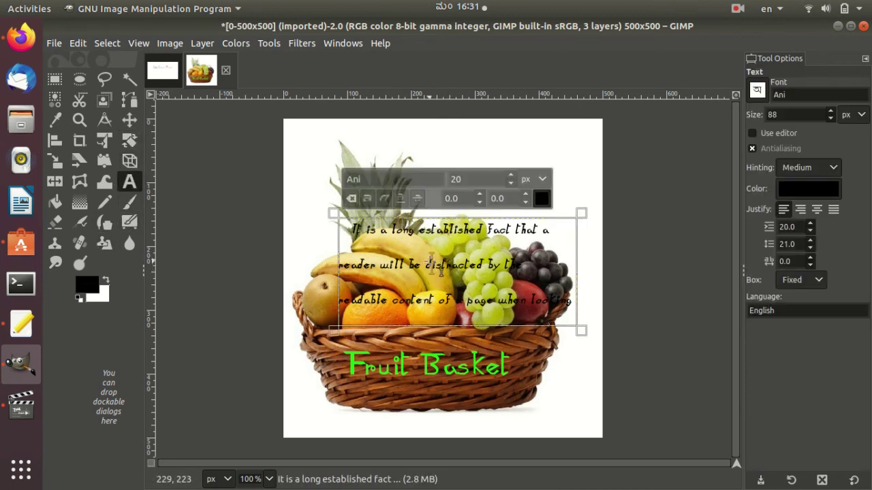
{"action": "key", "text": "ctrl+a"}
{"action": "left_click", "coordinate": [511, 175]}
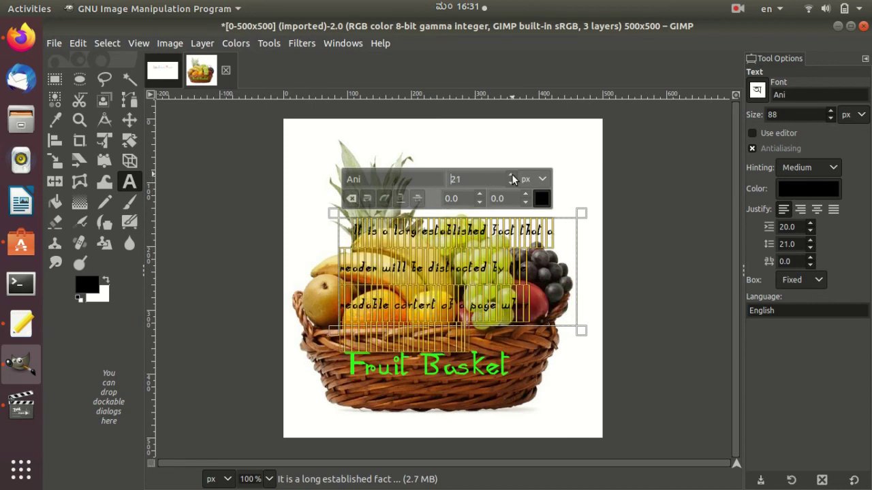
{"action": "left_click", "coordinate": [568, 167]}
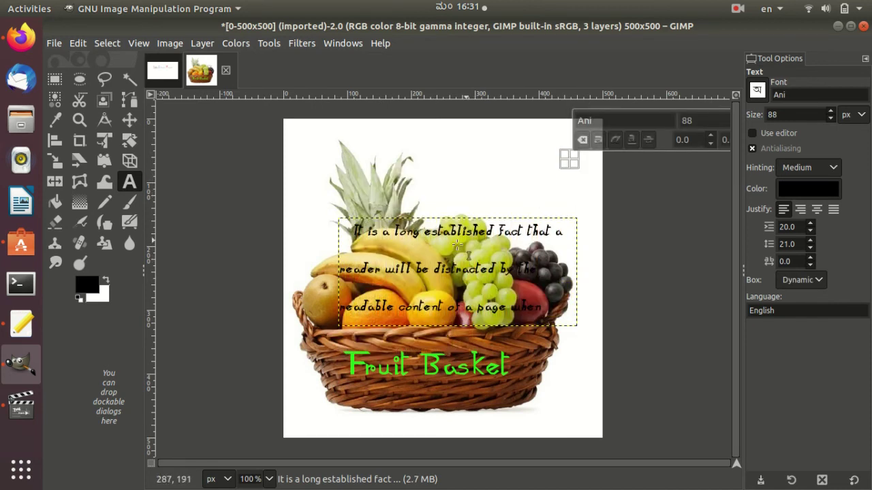
Enlarge the text box up and left and move it slightly lower over the fruit
{"action": "left_click", "coordinate": [458, 246]}
{"action": "left_click_drag", "start_coordinate": [339, 220], "coordinate": [304, 176]}
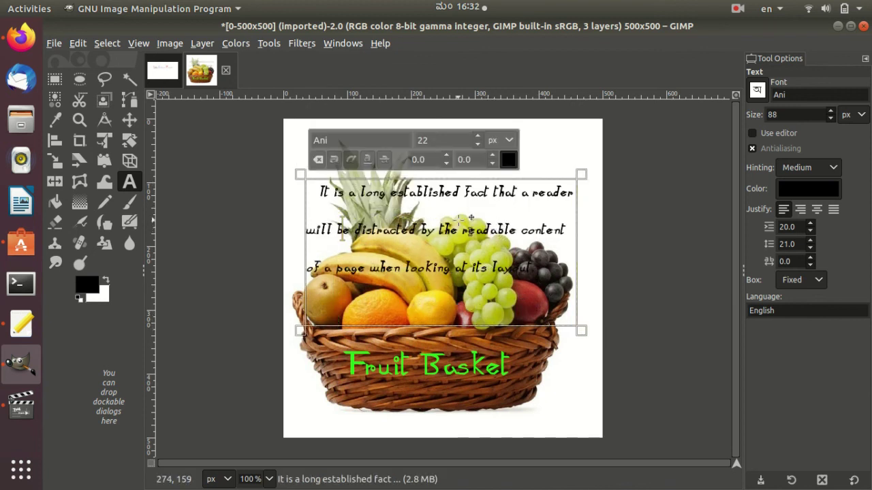
{"action": "left_click_drag", "start_coordinate": [469, 217], "coordinate": [476, 246]}
{"action": "left_click", "coordinate": [639, 368]}
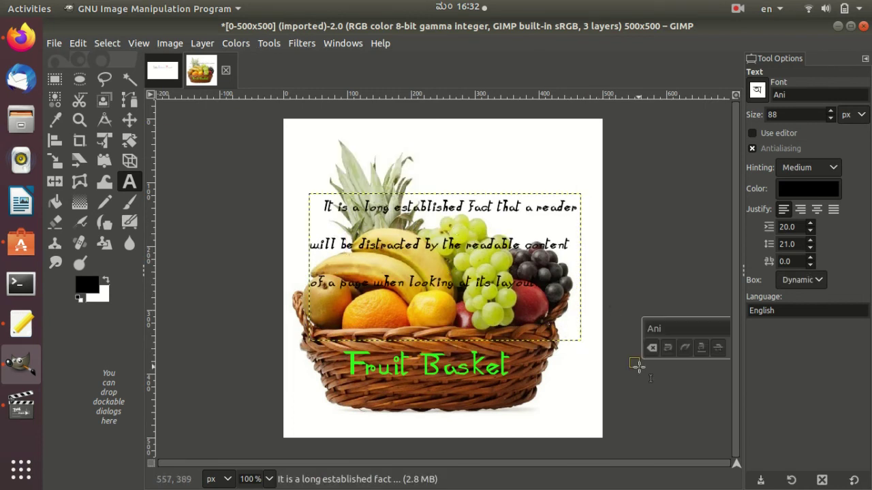
{"action": "left_click", "coordinate": [53, 43]}
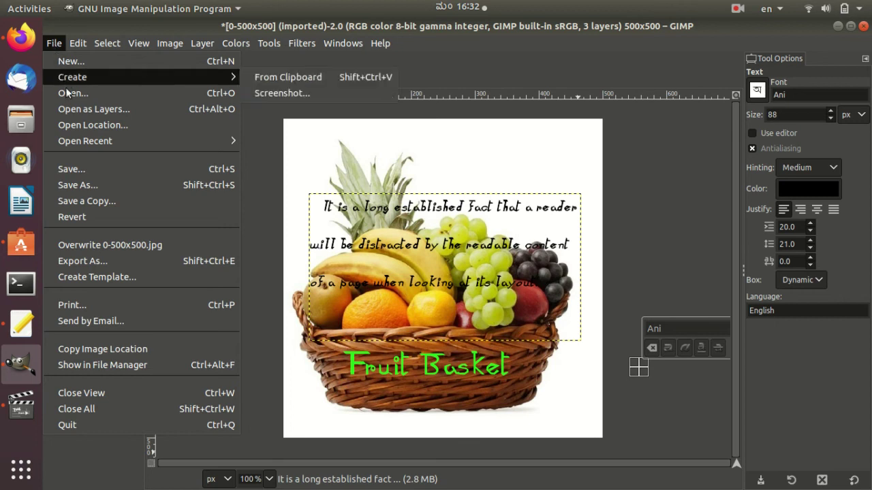
Save the composition as 123.xcf in the Pictures folder
{"action": "left_click", "coordinate": [88, 169]}
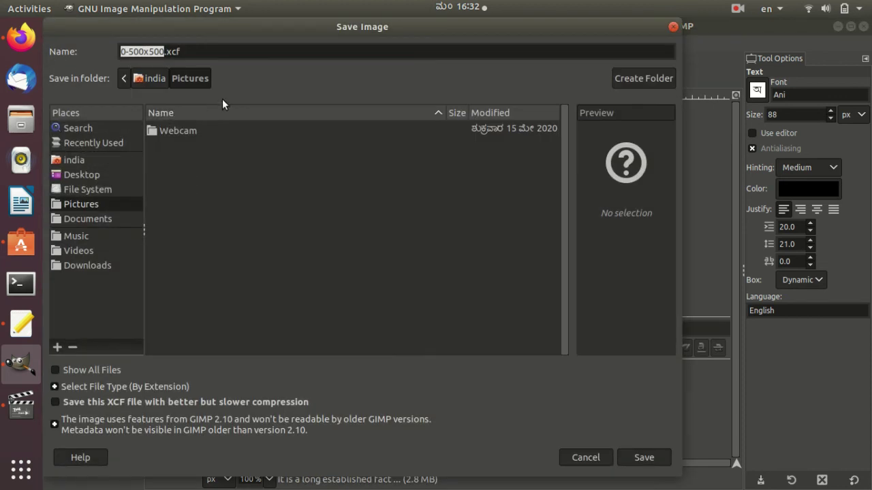
{"action": "key", "text": "BackSpace"}
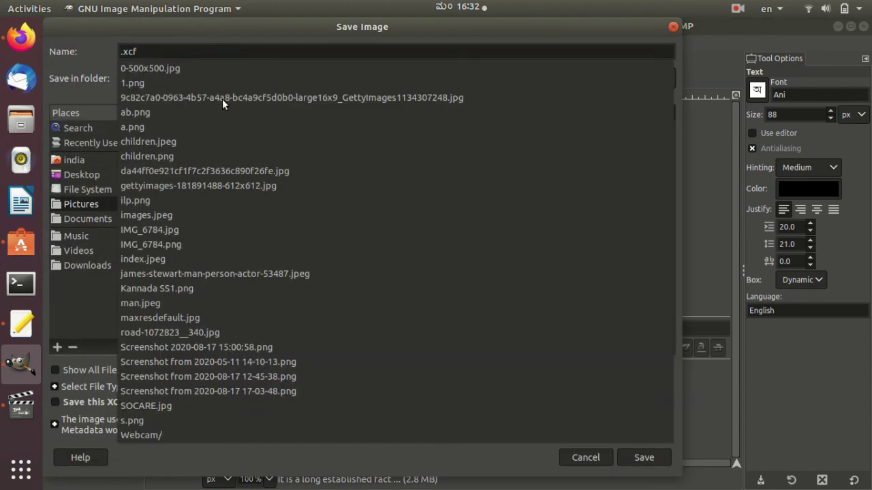
{"action": "type", "text": "123"}
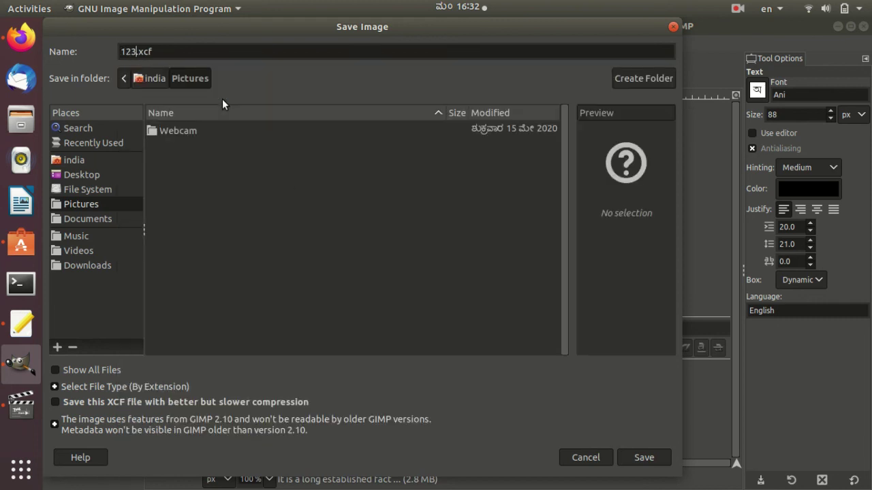
{"action": "left_click", "coordinate": [642, 458]}
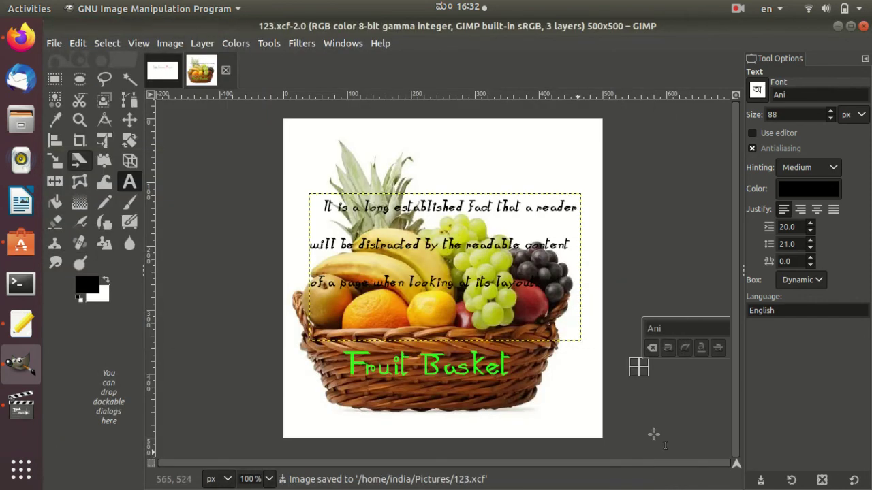
{"action": "left_click", "coordinate": [51, 42]}
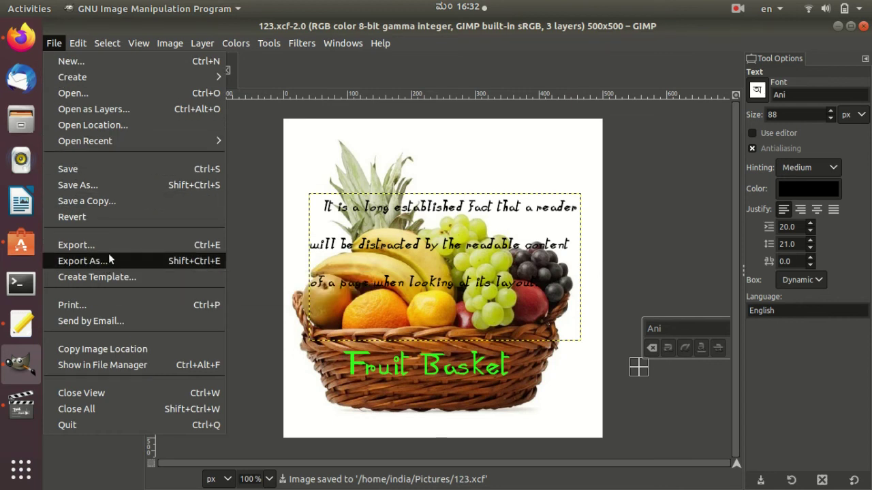
Export the image as 123.png to Pictures, accepting the default PNG options
{"action": "left_click", "coordinate": [131, 251]}
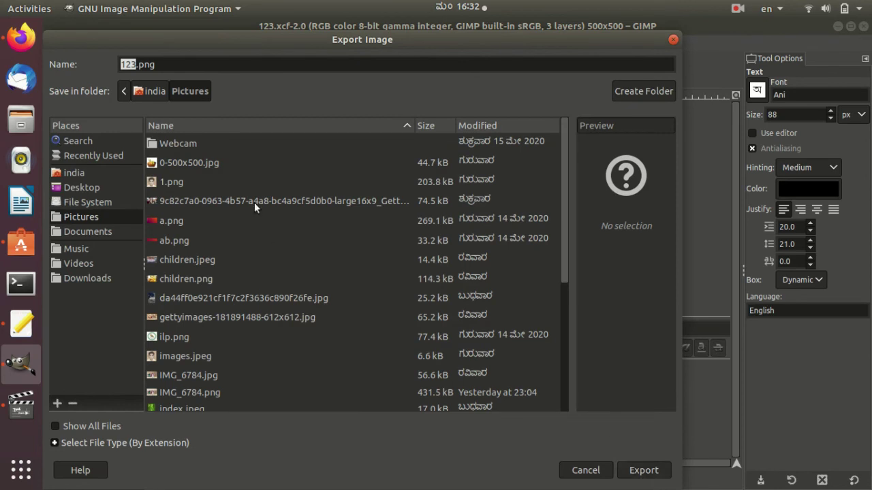
{"action": "left_click", "coordinate": [166, 64]}
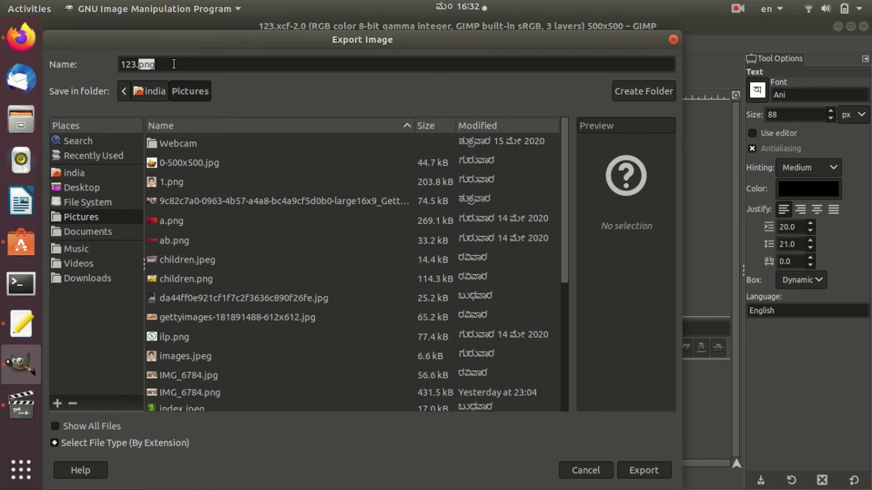
{"action": "left_click", "coordinate": [173, 63]}
{"action": "left_click", "coordinate": [644, 470]}
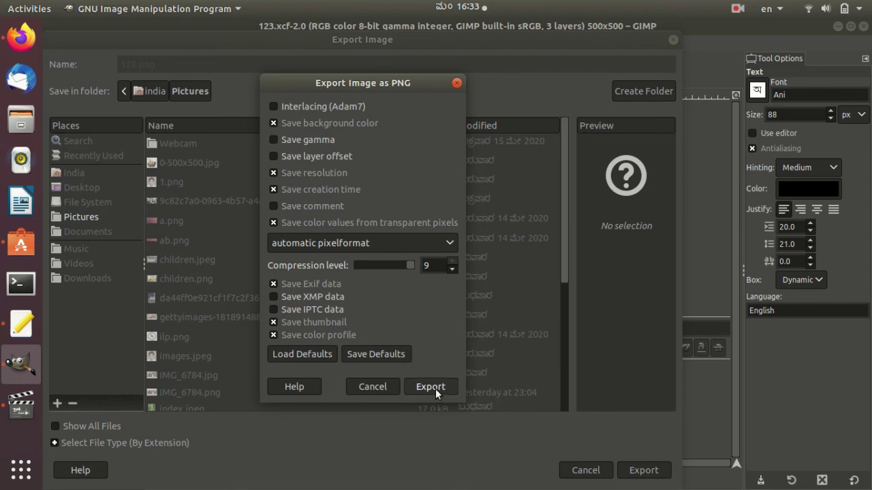
{"action": "left_click", "coordinate": [430, 387]}
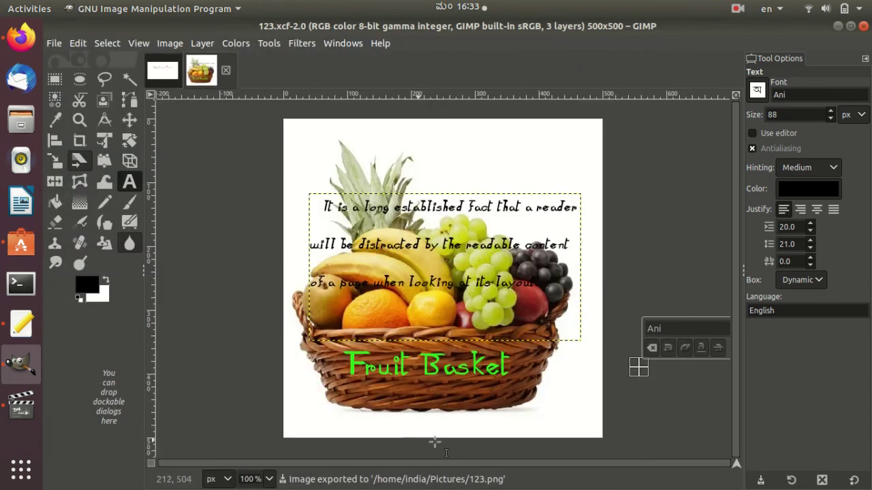
Minimise GIMP and the video player, then launch the Files manager
{"action": "left_click", "coordinate": [836, 27]}
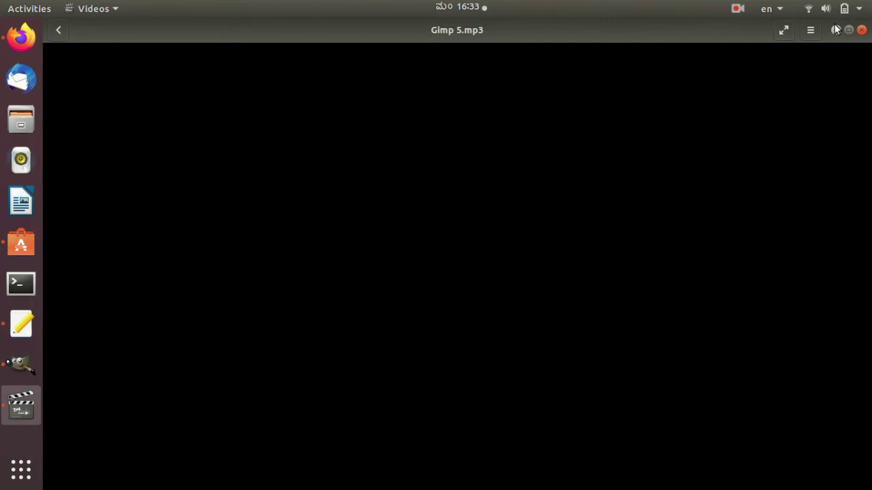
{"action": "left_click", "coordinate": [837, 30]}
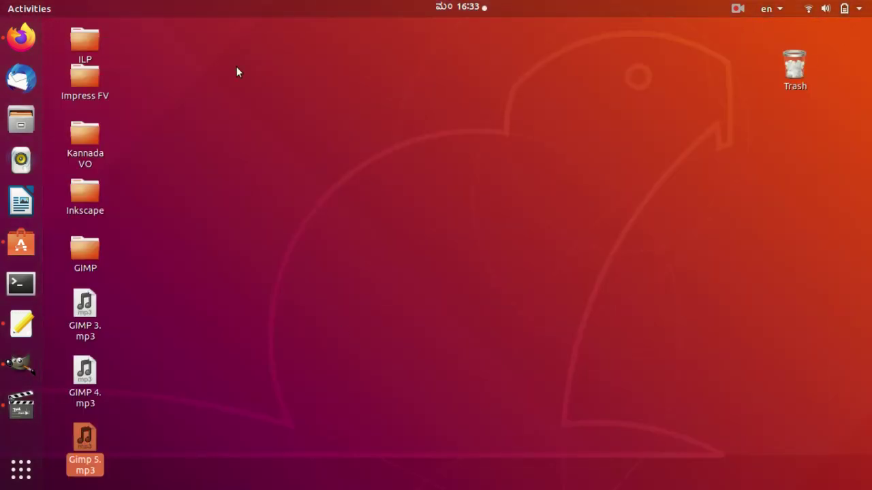
{"action": "left_click", "coordinate": [212, 364]}
{"action": "left_click", "coordinate": [31, 124]}
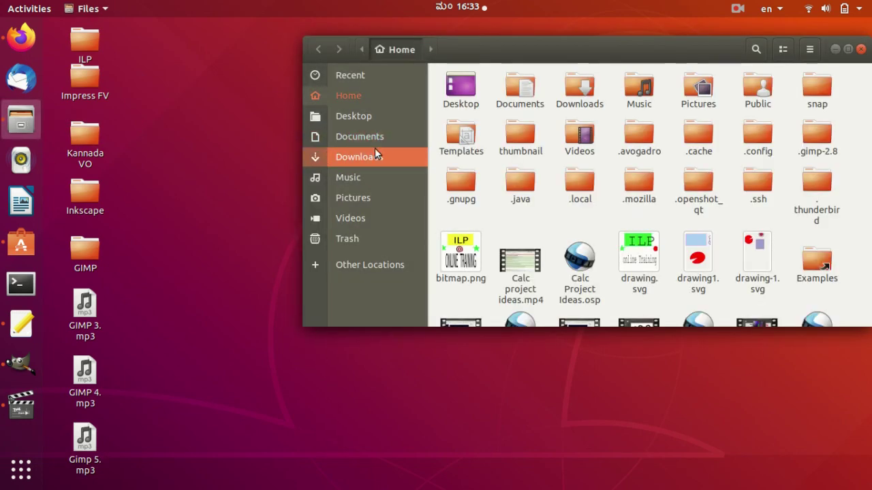
Browse to the Pictures folder and open 123.png in Image Viewer
{"action": "left_click", "coordinate": [372, 136]}
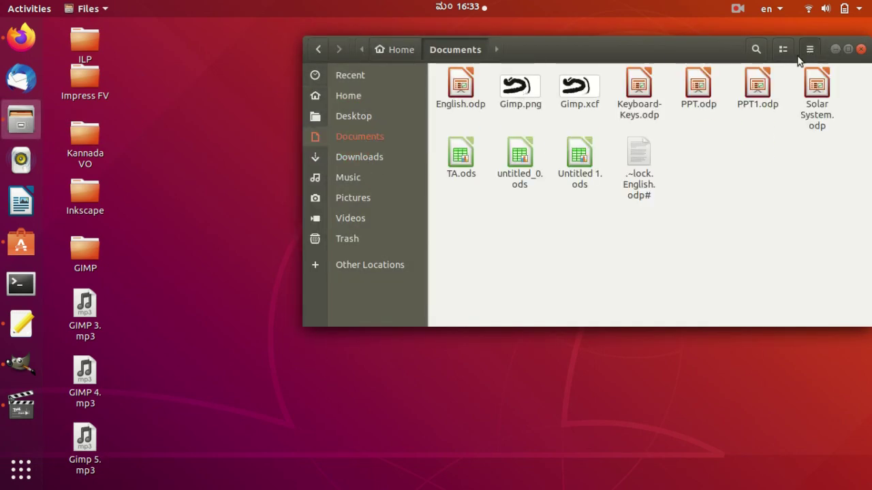
{"action": "left_click", "coordinate": [380, 156]}
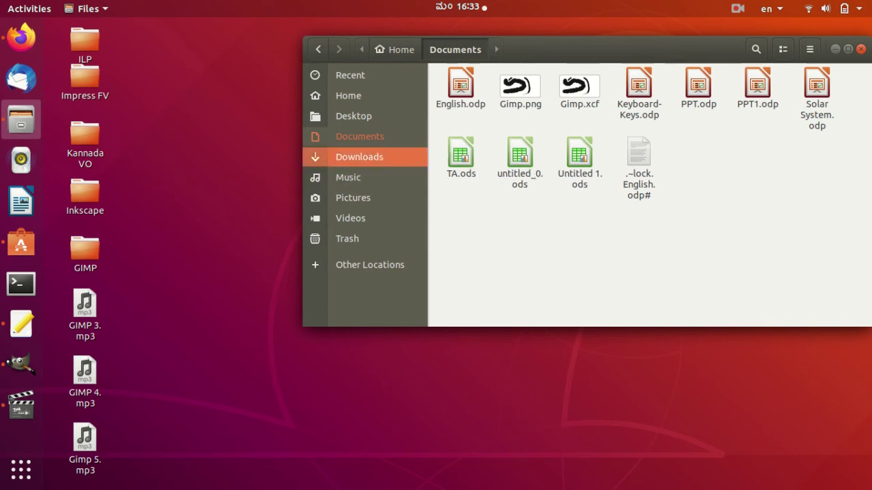
{"action": "left_click", "coordinate": [413, 219]}
{"action": "left_click", "coordinate": [405, 198]}
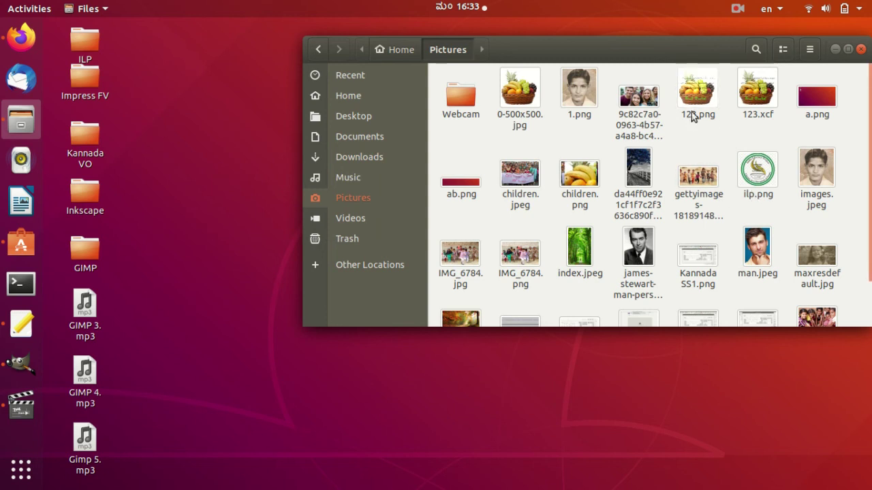
{"action": "double_click", "coordinate": [691, 113]}
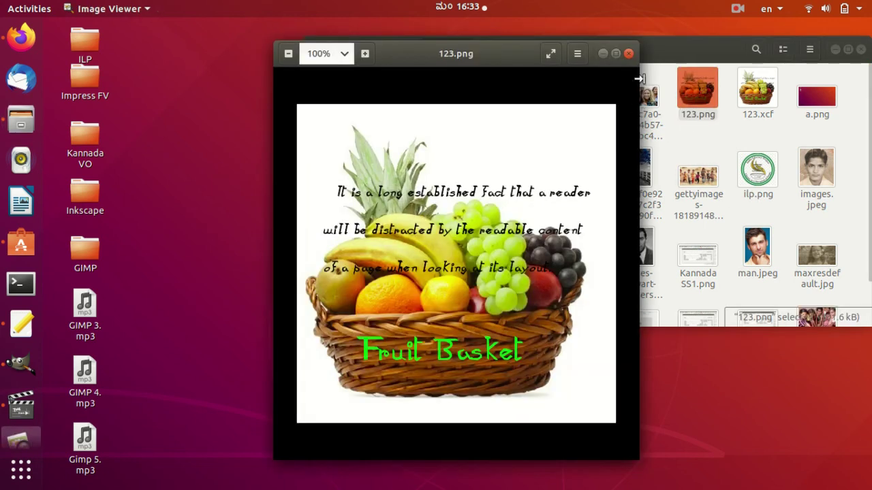
Maximise Image Viewer and zoom into 123.png to check the caption and paragraph
{"action": "left_click", "coordinate": [615, 53]}
{"action": "scroll", "coordinate": [553, 367], "scroll_direction": "up", "scroll_amount": 3}
{"action": "mouse_move", "coordinate": [551, 368]}
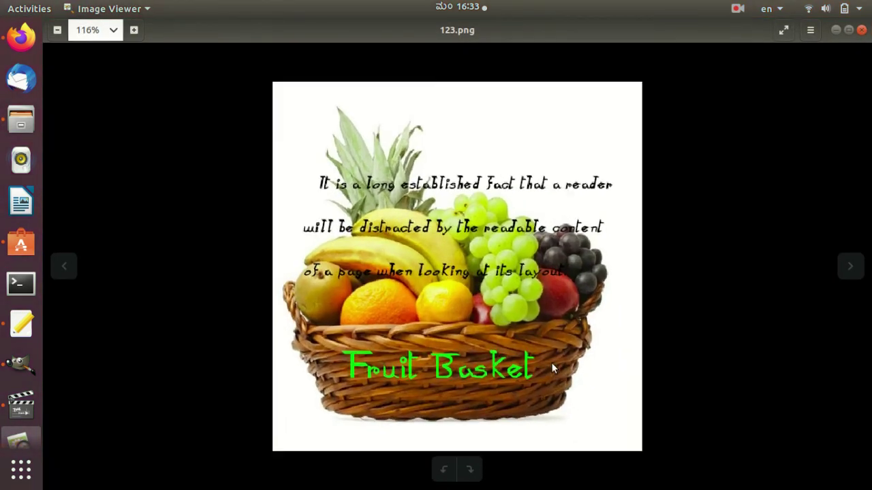
{"action": "scroll", "coordinate": [551, 362], "scroll_direction": "up", "scroll_amount": 2}
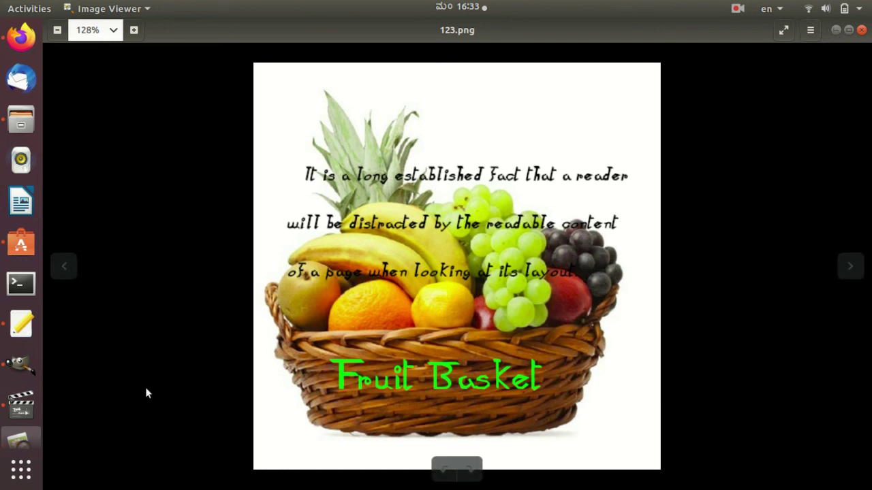
{"action": "left_click", "coordinate": [21, 368]}
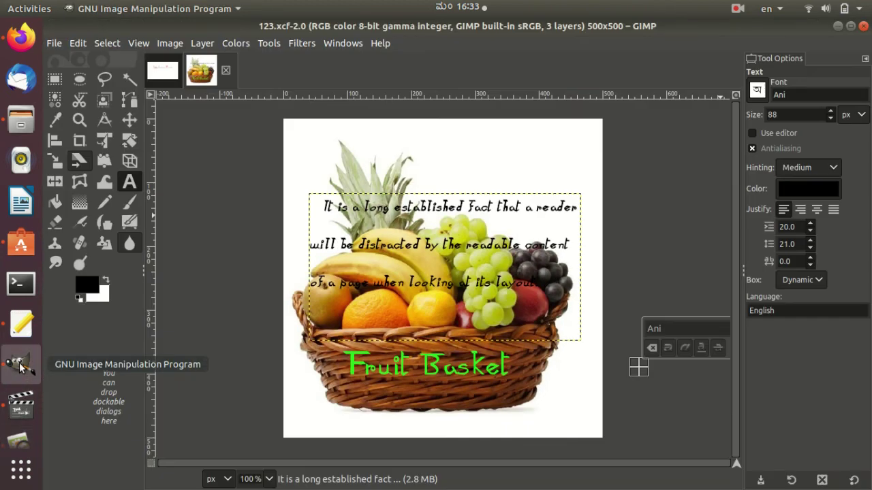